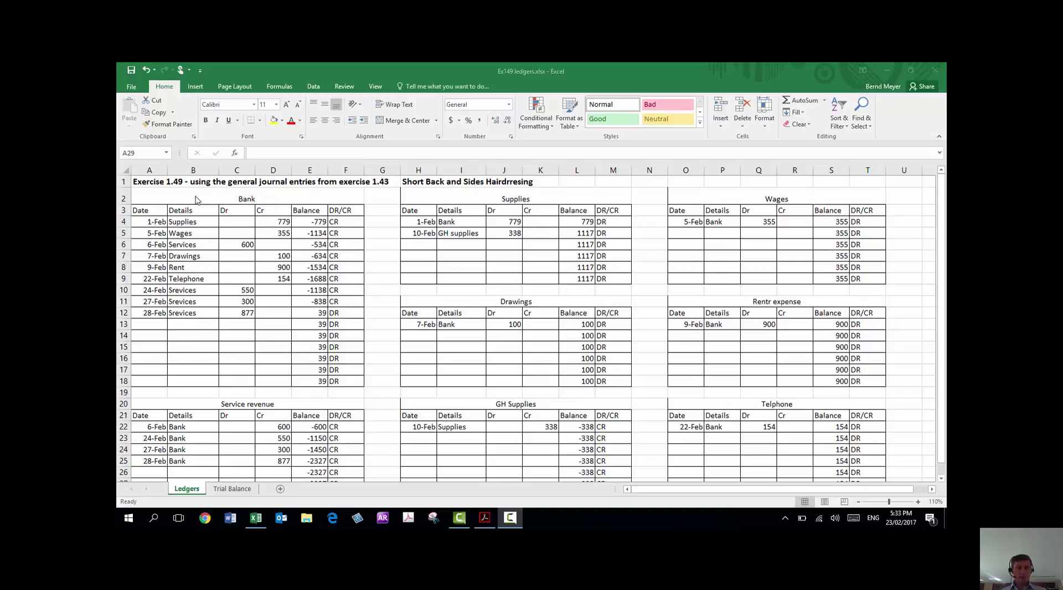
- Review the exercise 1.43 general journal in Adobe Acrobat Reader from 1 to 28 February and return to the Excel ledgers workbook
{"action": "key", "text": "alt+Tab"}
{"action": "key", "text": "alt+Tab"}
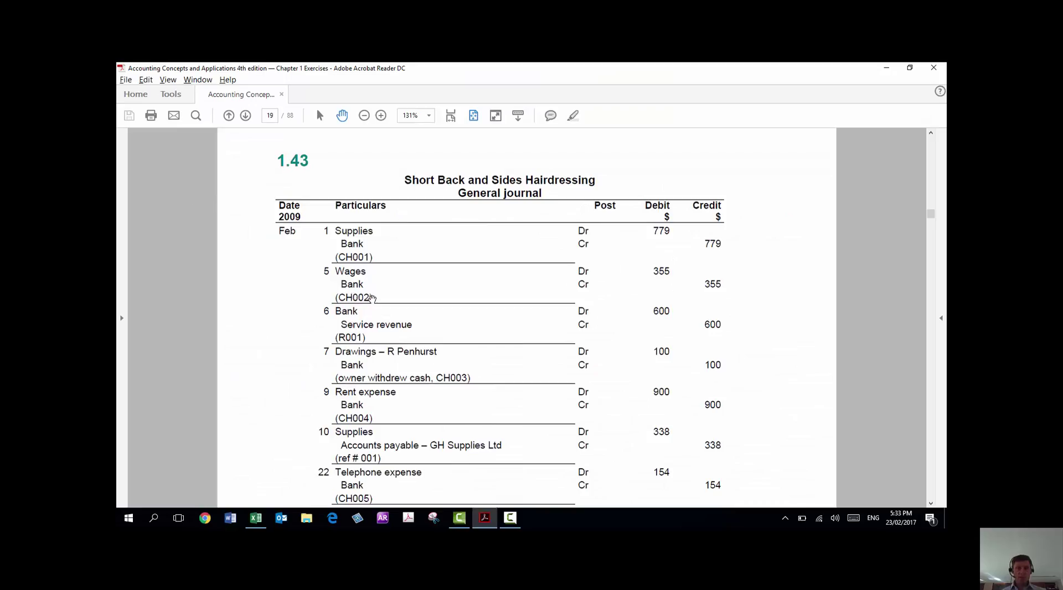
{"action": "scroll", "coordinate": [446, 321], "scroll_direction": "down", "scroll_amount": 1}
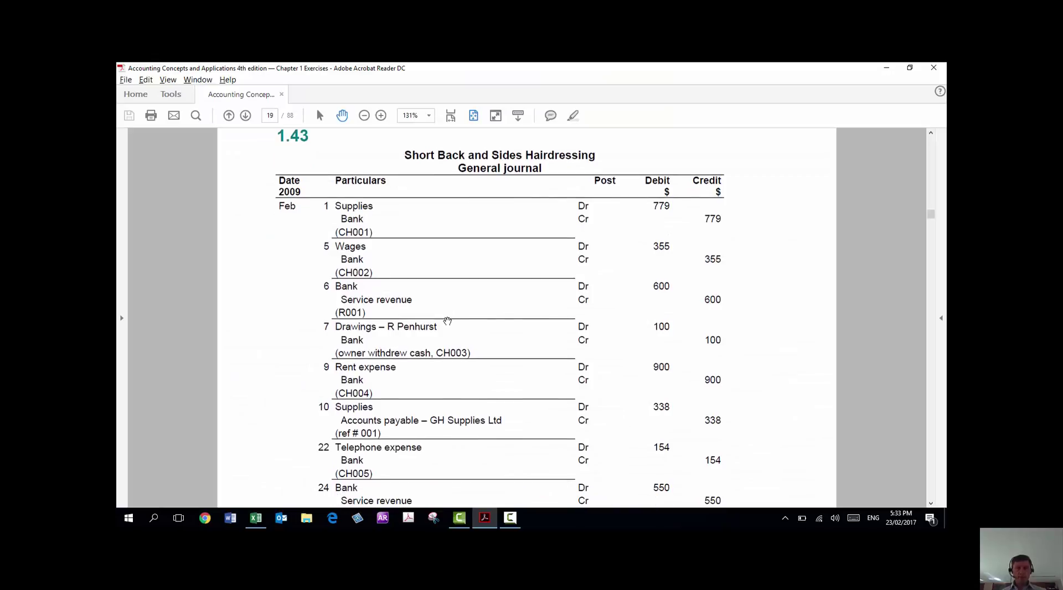
{"action": "scroll", "coordinate": [447, 321], "scroll_direction": "down", "scroll_amount": 1}
{"action": "scroll", "coordinate": [448, 321], "scroll_direction": "up", "scroll_amount": 2}
{"action": "scroll", "coordinate": [447, 321], "scroll_direction": "down", "scroll_amount": 2}
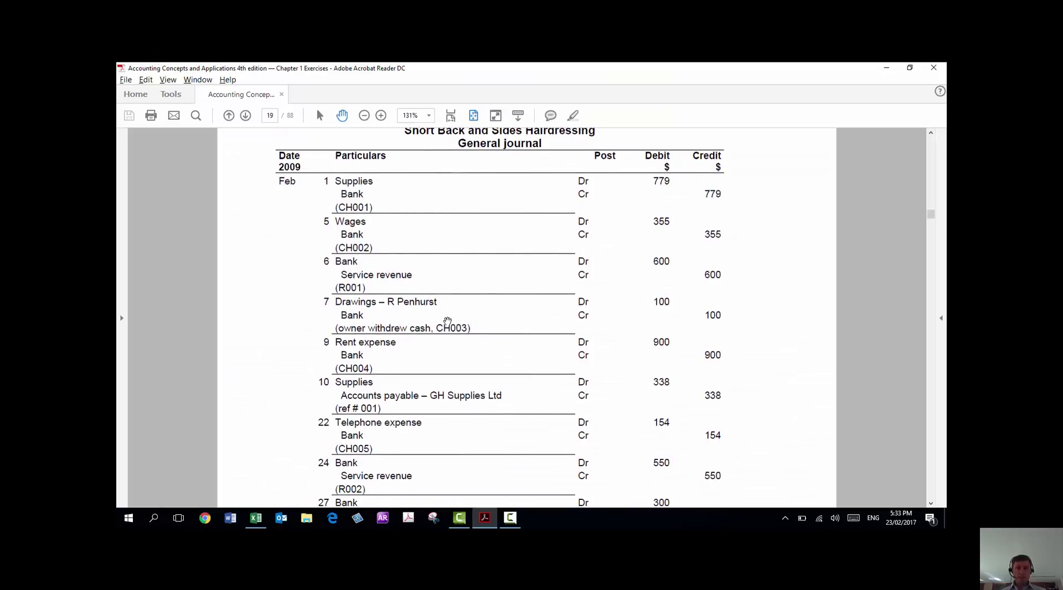
{"action": "scroll", "coordinate": [448, 320], "scroll_direction": "down", "scroll_amount": 4}
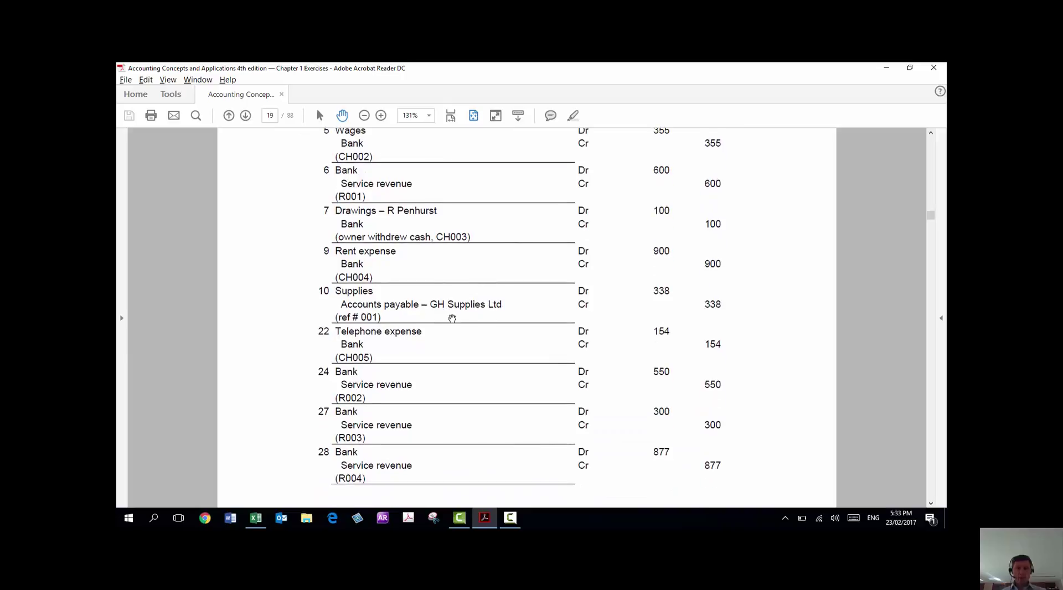
{"action": "key", "text": "F10"}
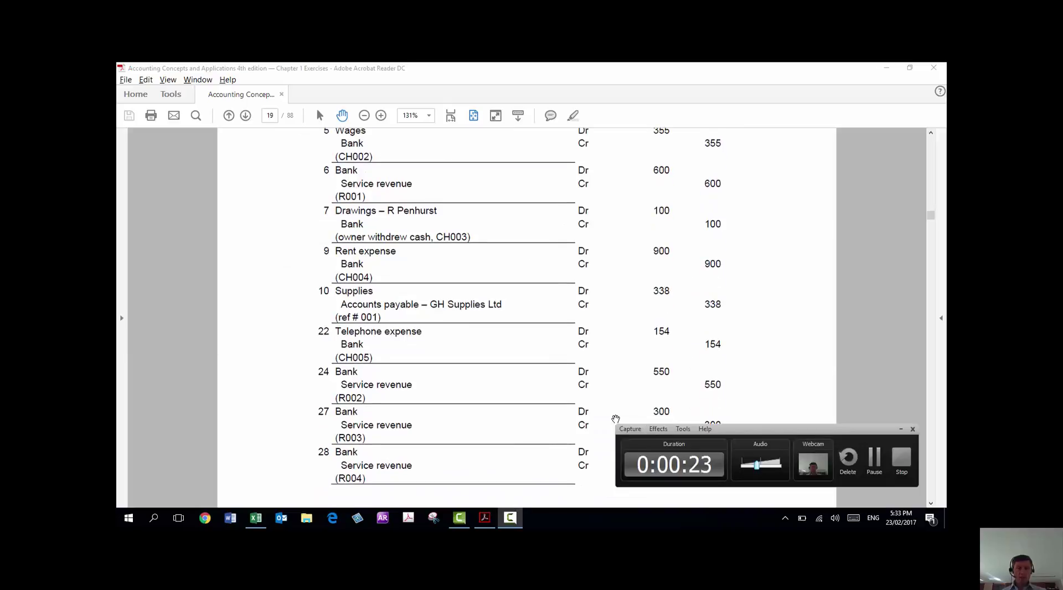
{"action": "key", "text": "alt+Tab"}
{"action": "key", "text": "alt+Tab"}
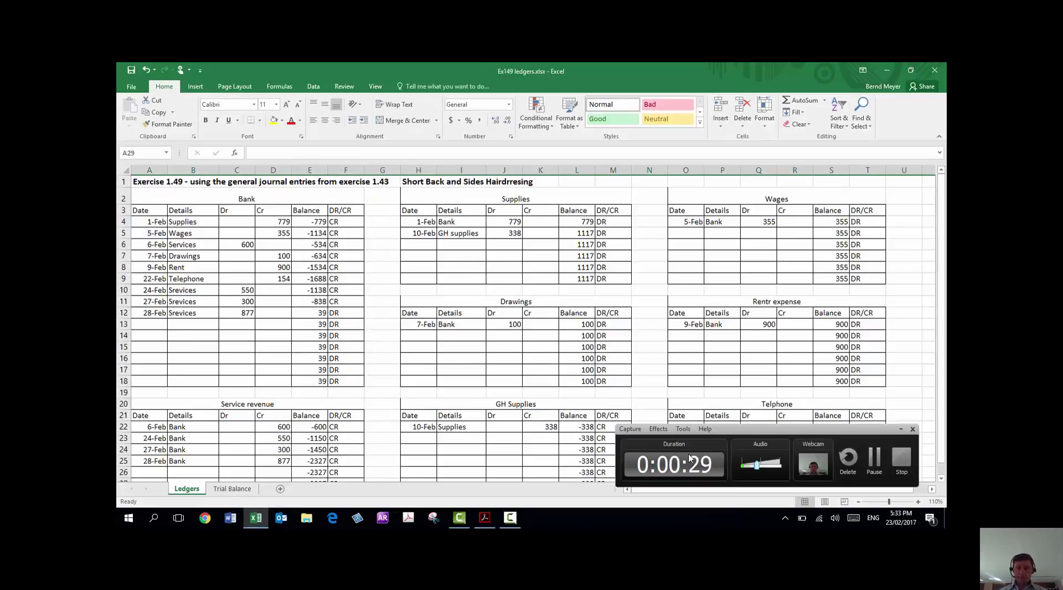
- Check the period in the general journal and enter the date 28/2 in B2 beside "Trial balance as at"
{"action": "double_click", "coordinate": [188, 489]}
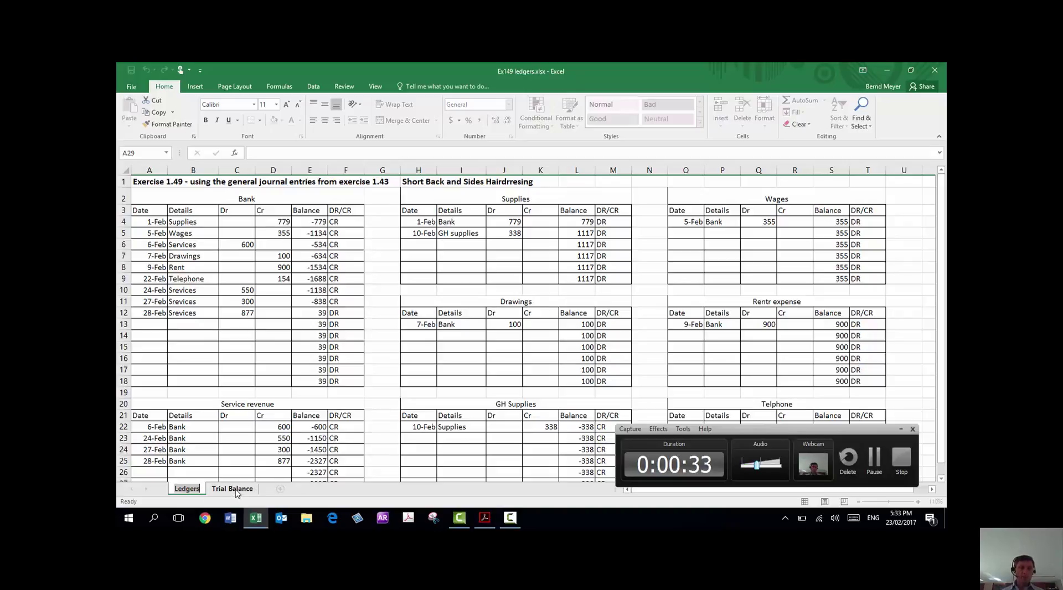
{"action": "left_click", "coordinate": [280, 495]}
{"action": "left_click", "coordinate": [280, 493]}
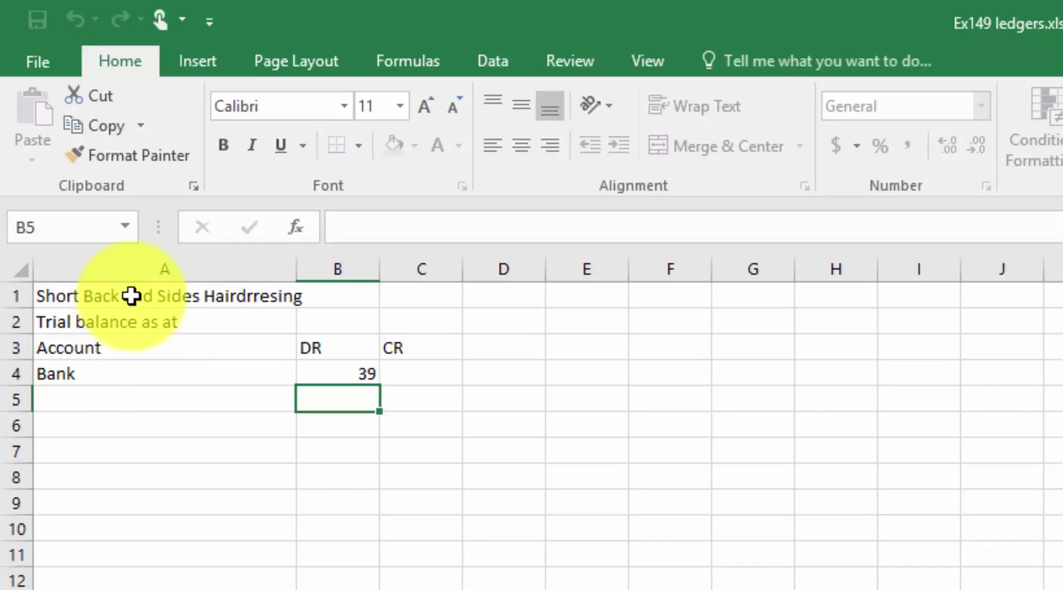
{"action": "left_click", "coordinate": [347, 325]}
{"action": "key", "text": "alt+Tab"}
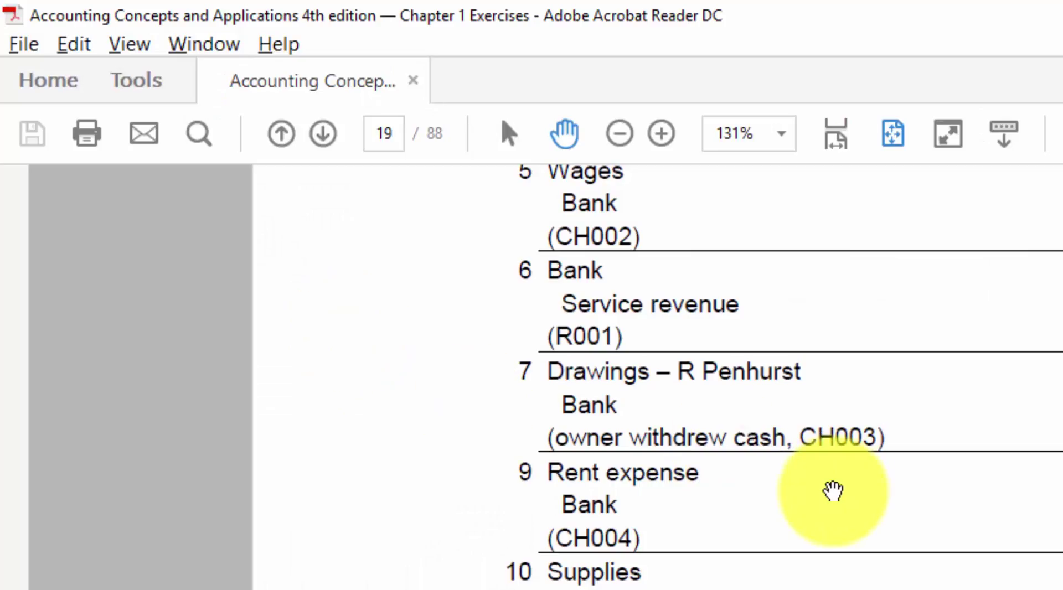
{"action": "scroll", "coordinate": [830, 491], "scroll_direction": "up", "scroll_amount": 4}
{"action": "scroll", "coordinate": [833, 491], "scroll_direction": "down", "scroll_amount": 4}
{"action": "key", "text": "alt+Tab"}
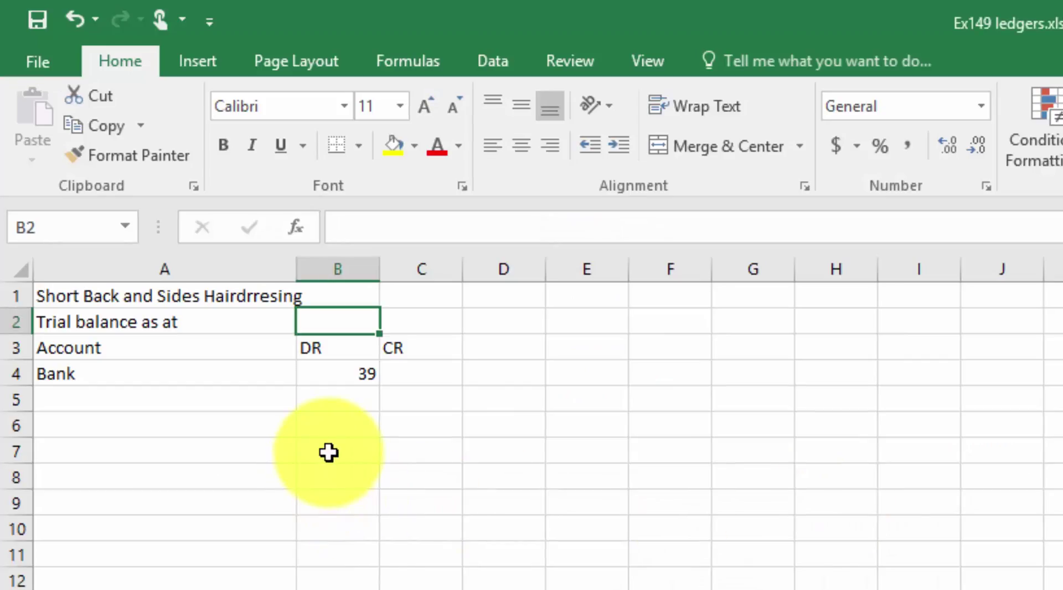
{"action": "type", "text": "28/2"}
{"action": "key", "text": "Return"}
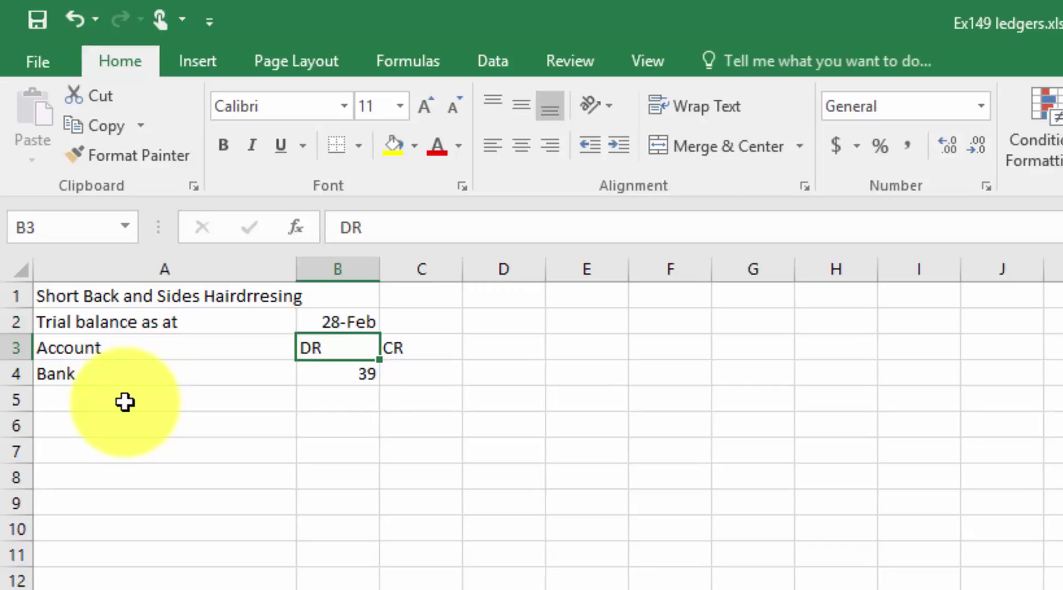
- Link cell A5 of the trial balance to the Supplies account title in H2 of the Ledgers sheet
{"action": "key", "text": "ctrl+Page_Up"}
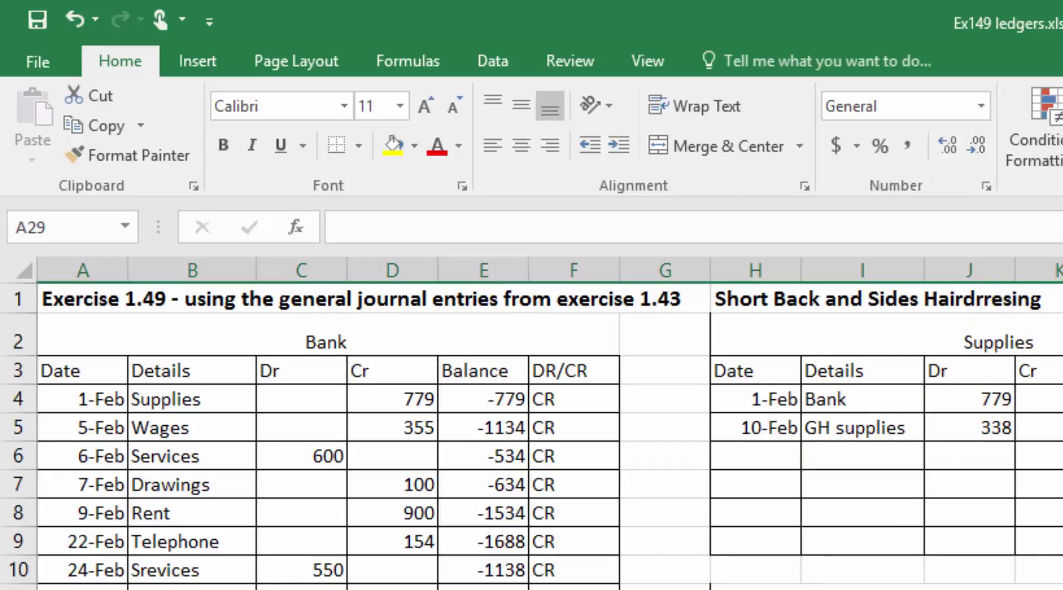
{"action": "key", "text": "ctrl+Page_Down"}
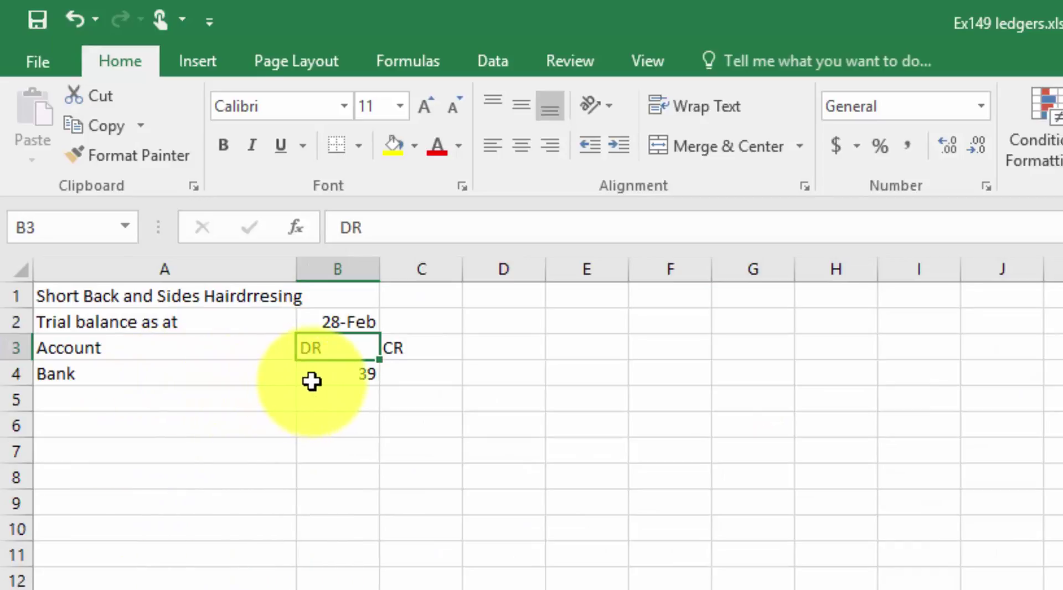
{"action": "left_click", "coordinate": [149, 405]}
{"action": "type", "text": "="}
{"action": "key", "text": "ctrl+Page_Up"}
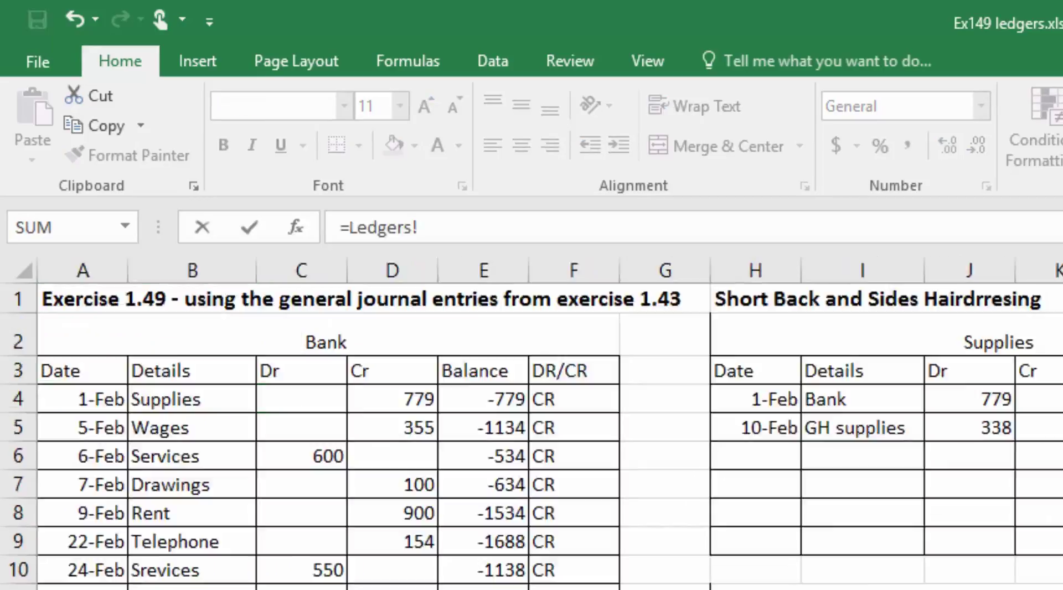
{"action": "left_click", "coordinate": [998, 340]}
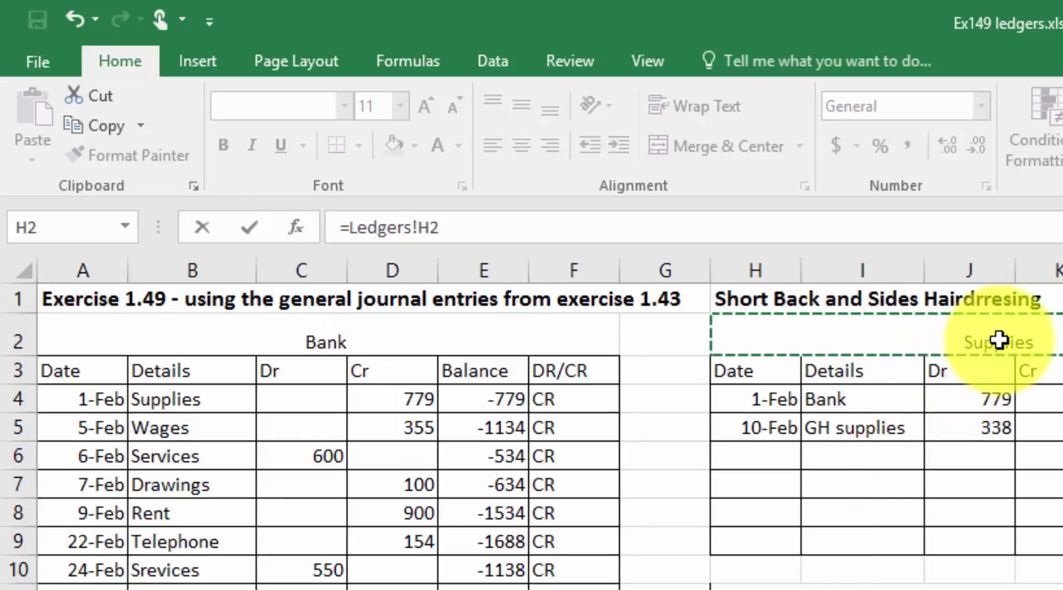
{"action": "key", "text": "Return"}
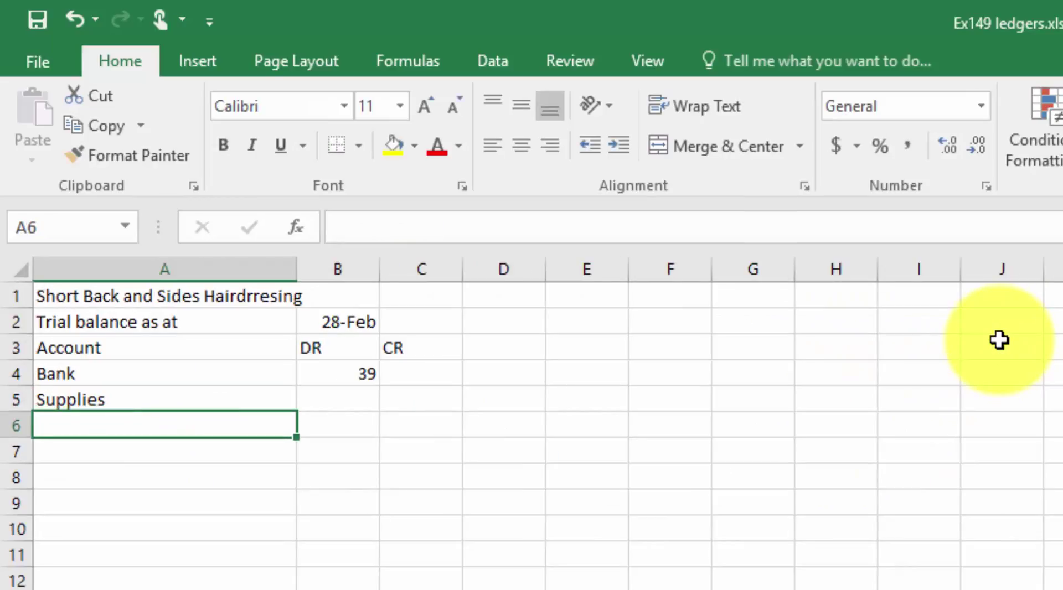
- Link the Supplies debit cell B5 to the final Supplies balance in L9 of the Ledgers sheet
{"action": "left_click", "coordinate": [359, 396]}
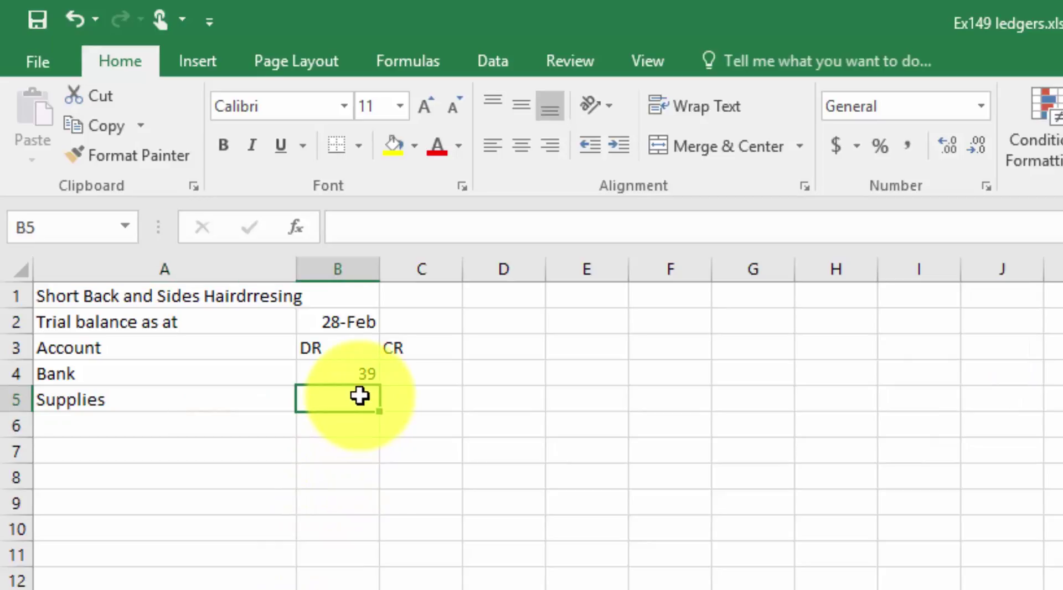
{"action": "type", "text": "="}
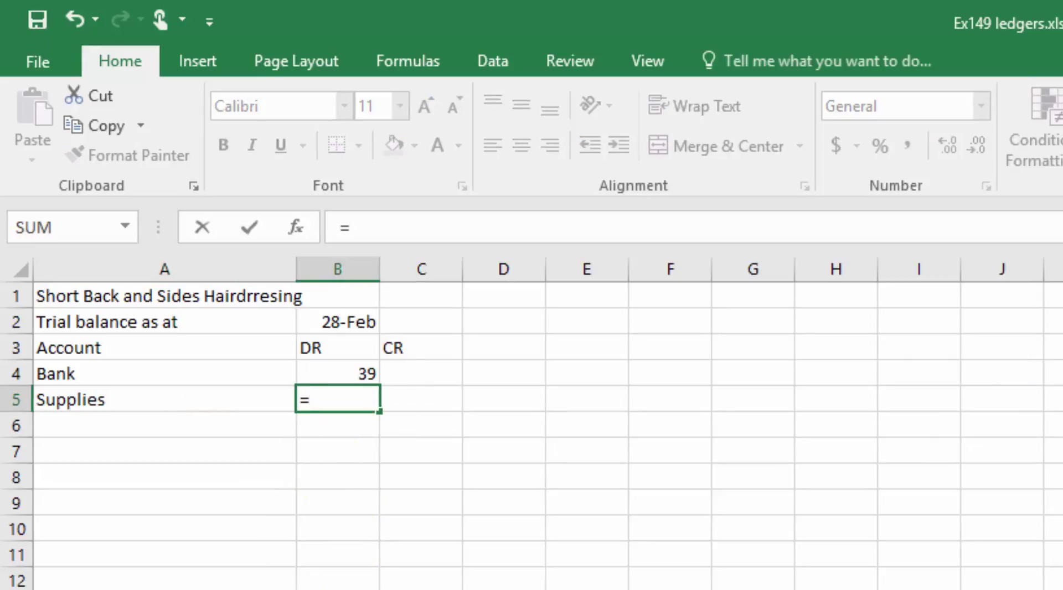
{"action": "key", "text": "ctrl+Page_Up"}
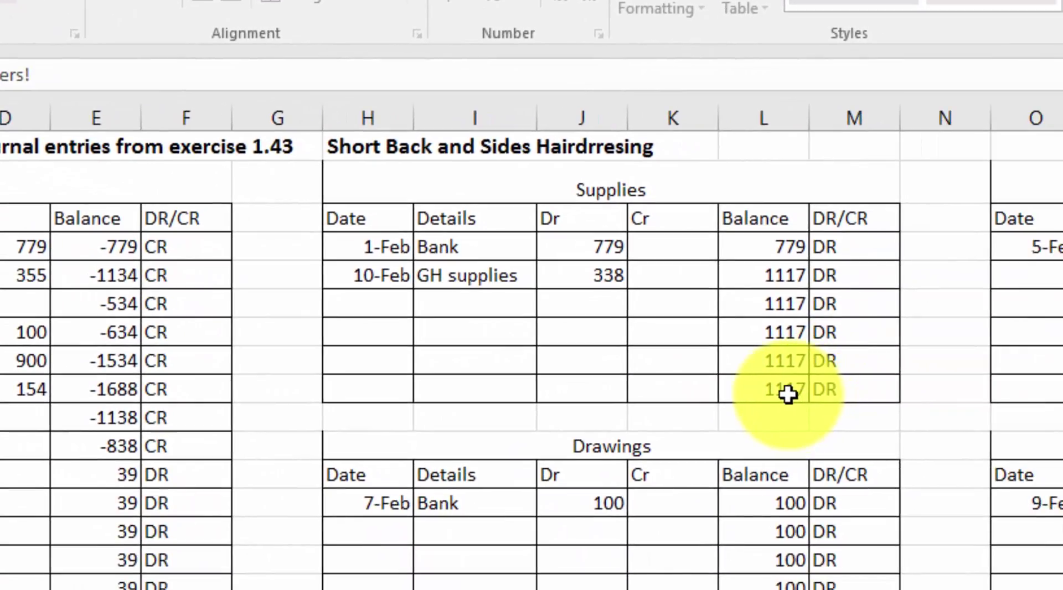
{"action": "left_click", "coordinate": [787, 394]}
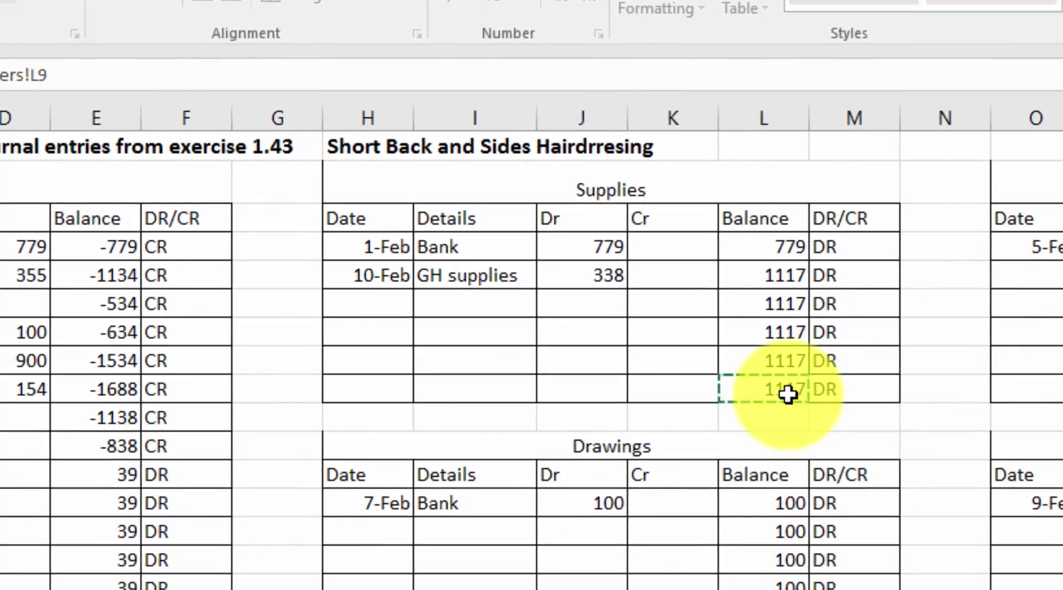
{"action": "key", "text": "Return"}
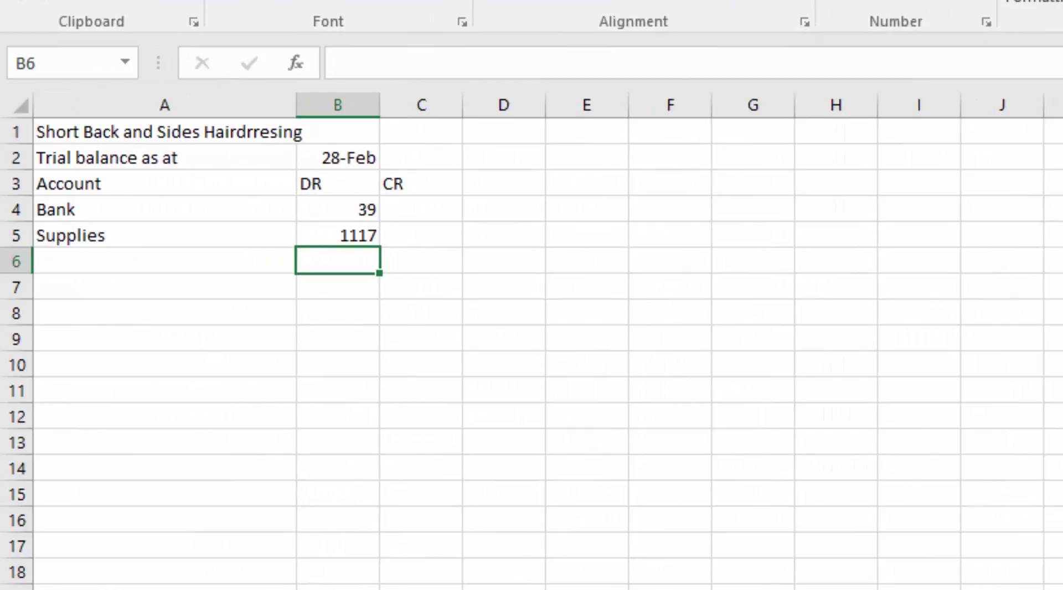
- Enter a trial credit of 300 in K6 of the Supplies ledger and check the linked trial balance amount
{"action": "key", "text": "ctrl+Page_Up"}
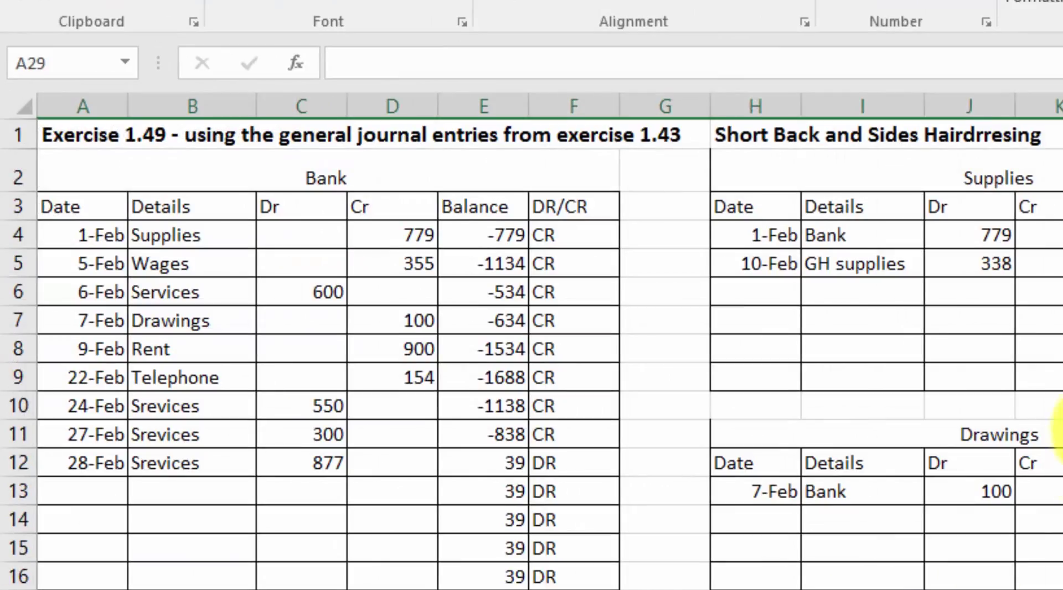
{"action": "left_click", "coordinate": [1045, 295]}
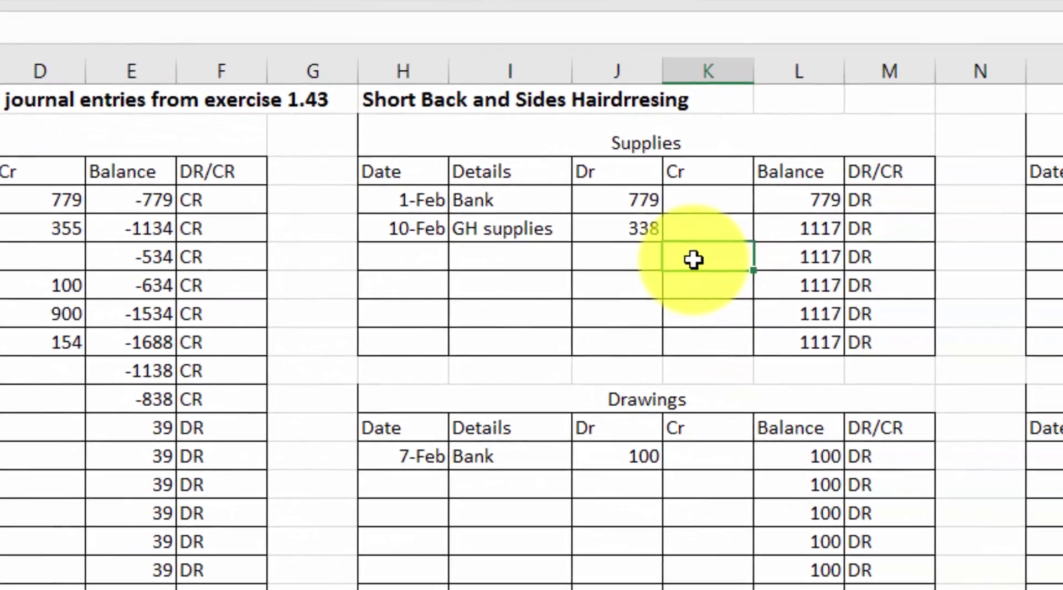
{"action": "type", "text": "300"}
{"action": "key", "text": "Return"}
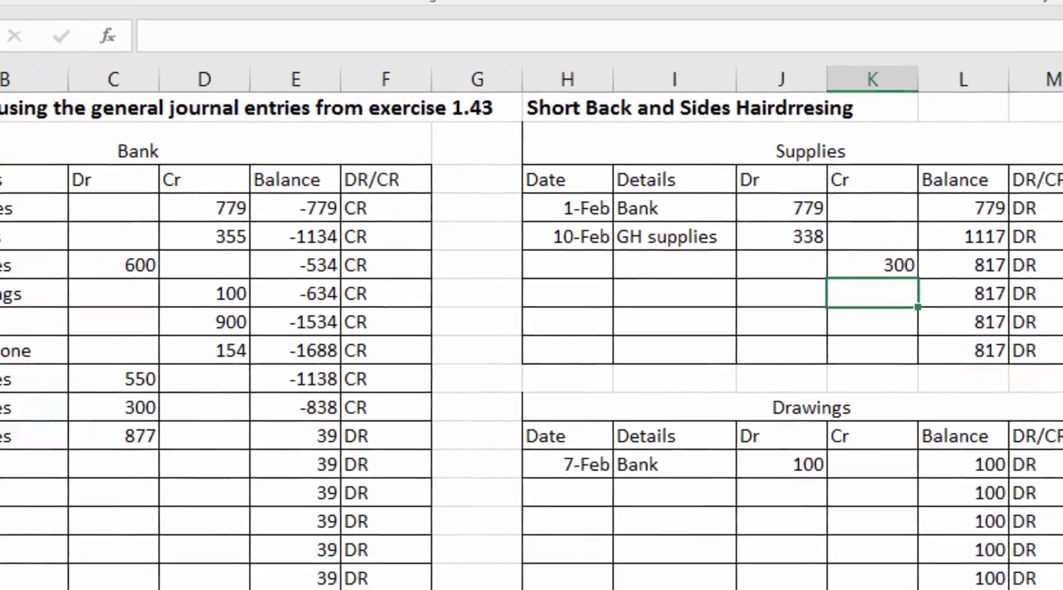
{"action": "left_click", "coordinate": [360, 587]}
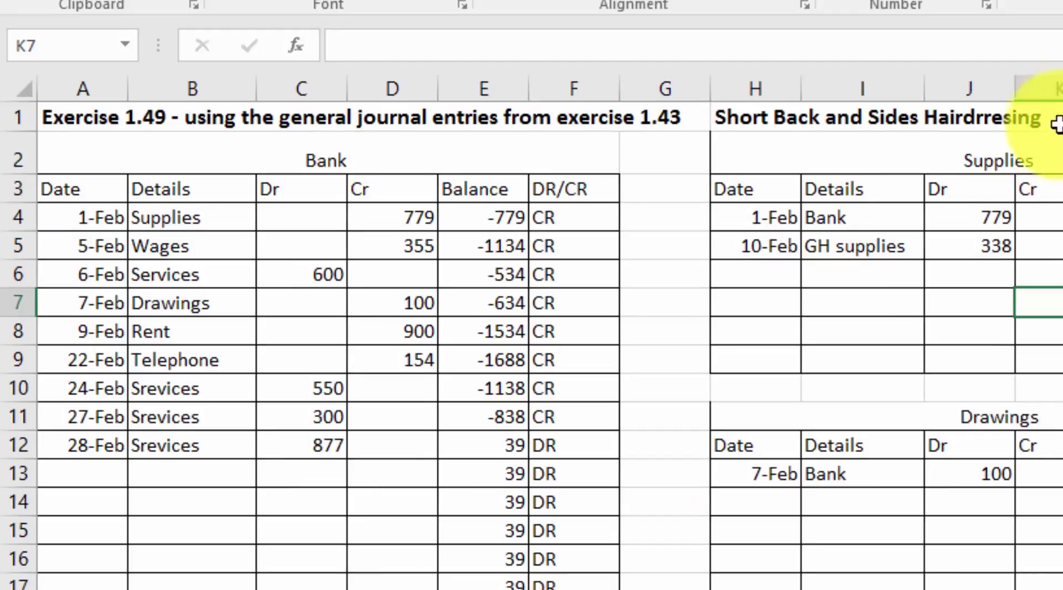
- Change the Supplies ledger title in H2 to "stationary" and check the linked account name in the trial balance
{"action": "left_click", "coordinate": [1033, 157]}
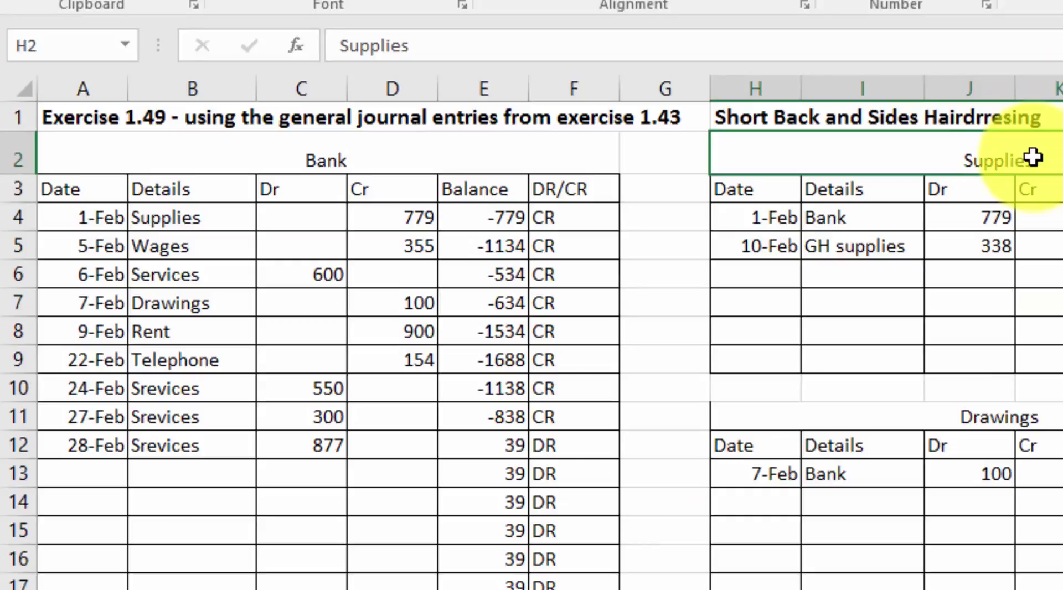
{"action": "type", "text": "statio"}
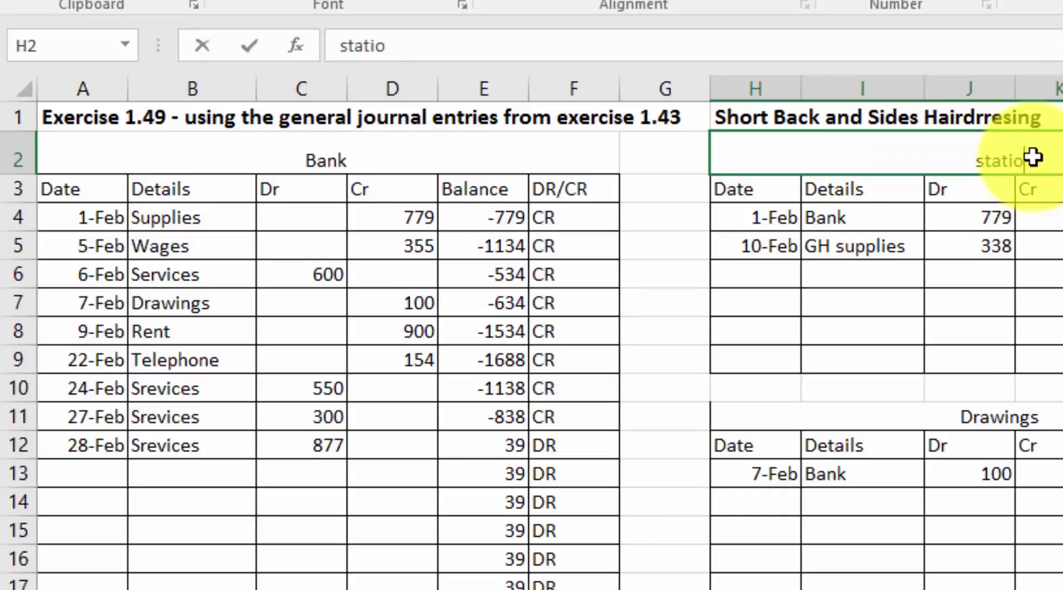
{"action": "type", "text": "nary"}
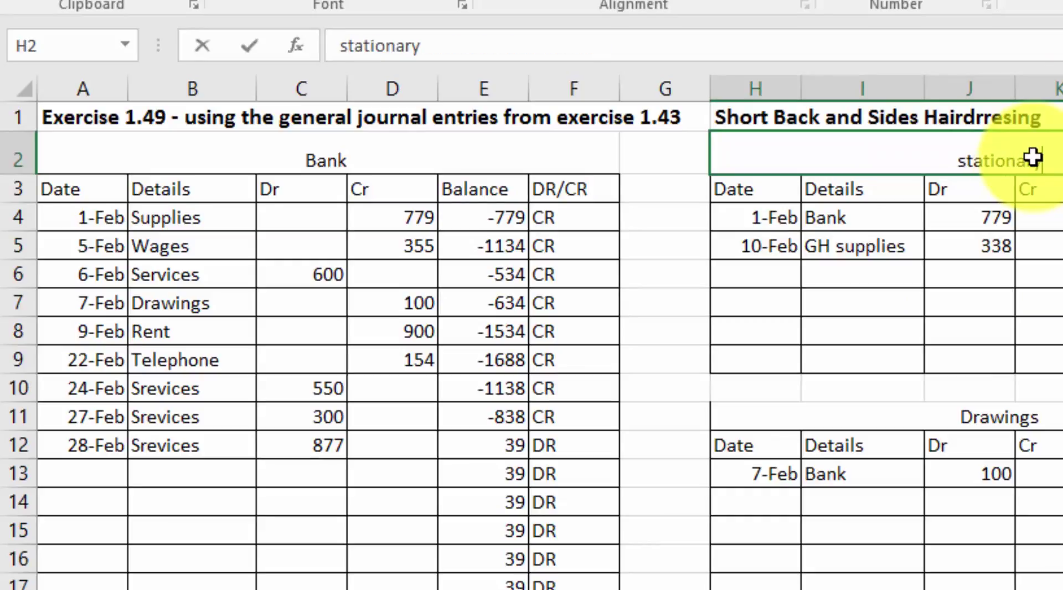
{"action": "key", "text": "Return"}
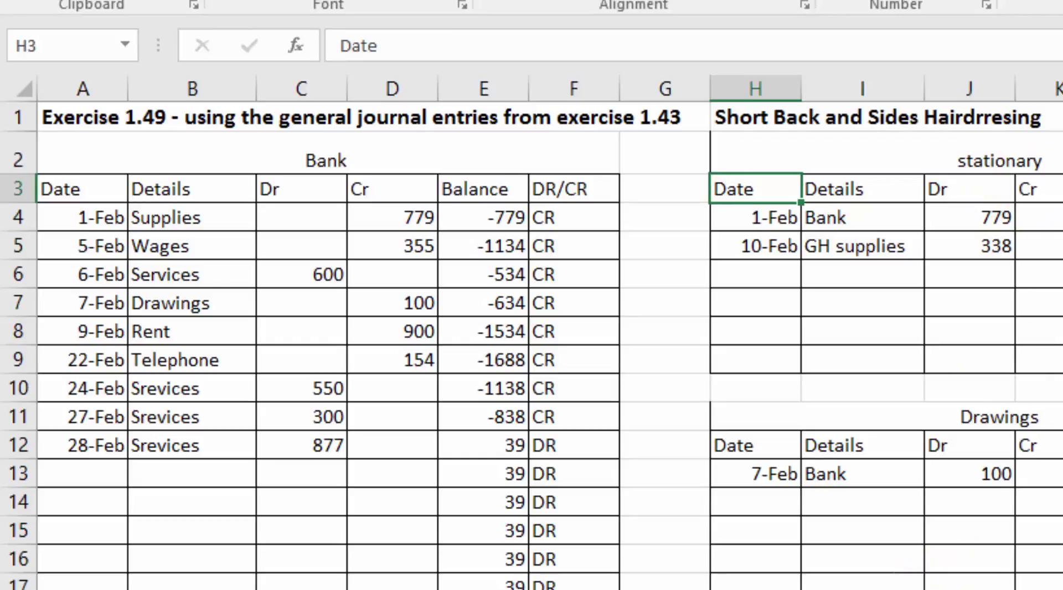
{"action": "left_click", "coordinate": [431, 589]}
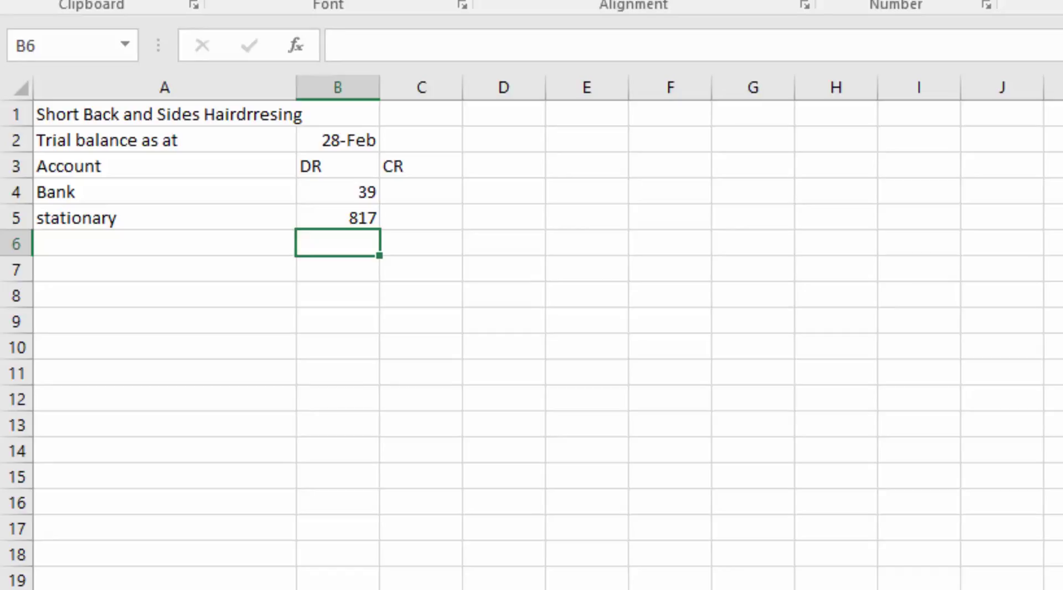
- Undo the title change on the Supplies ledger and remove the trial credit from K6
{"action": "key", "text": "ctrl+Page_Up"}
{"action": "key", "text": "ctrl+z"}
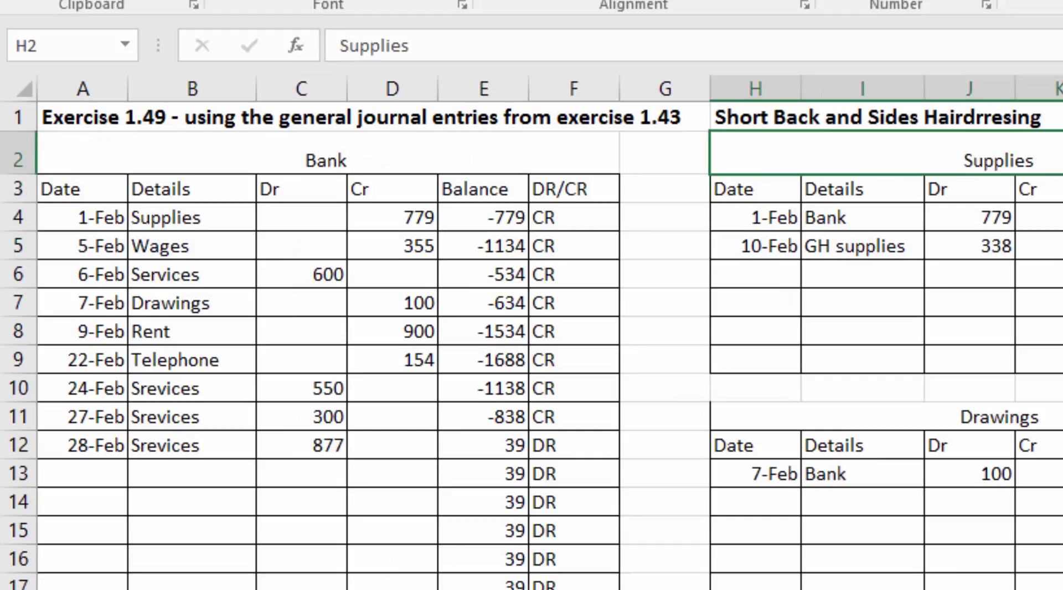
{"action": "left_click", "coordinate": [1051, 274]}
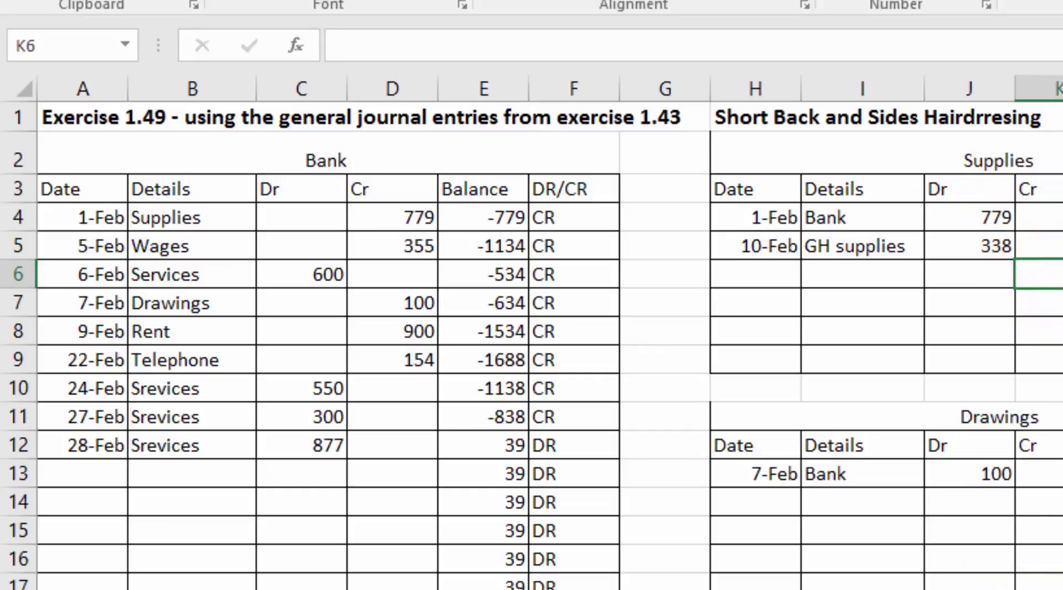
- Link cell A6 of the trial balance to the Wages ledger title in O2 of the Ledgers sheet
{"action": "key", "text": "ctrl+Page_Down"}
{"action": "left_click", "coordinate": [159, 245]}
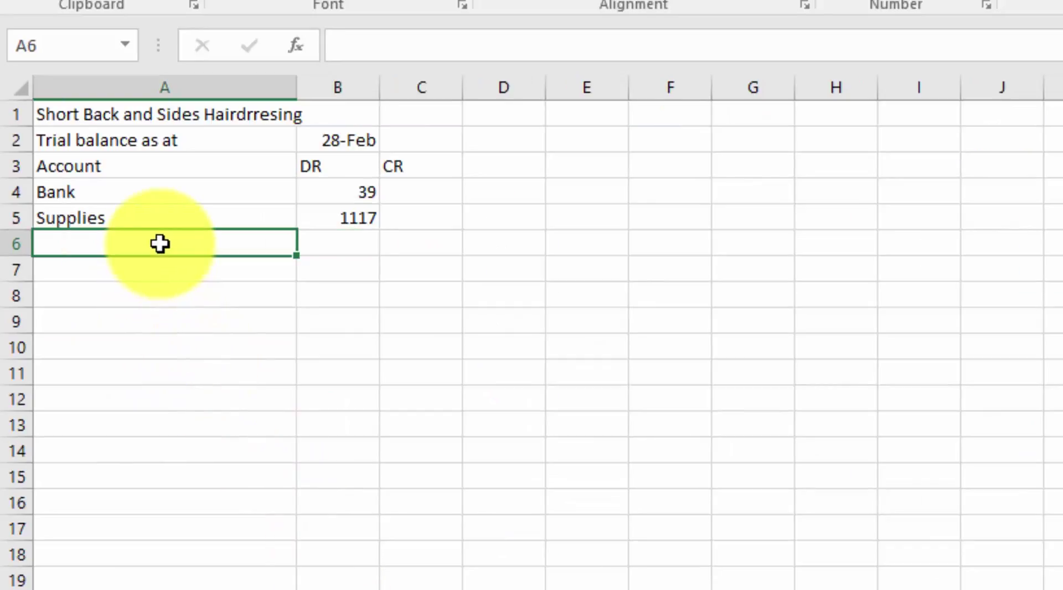
{"action": "type", "text": "="}
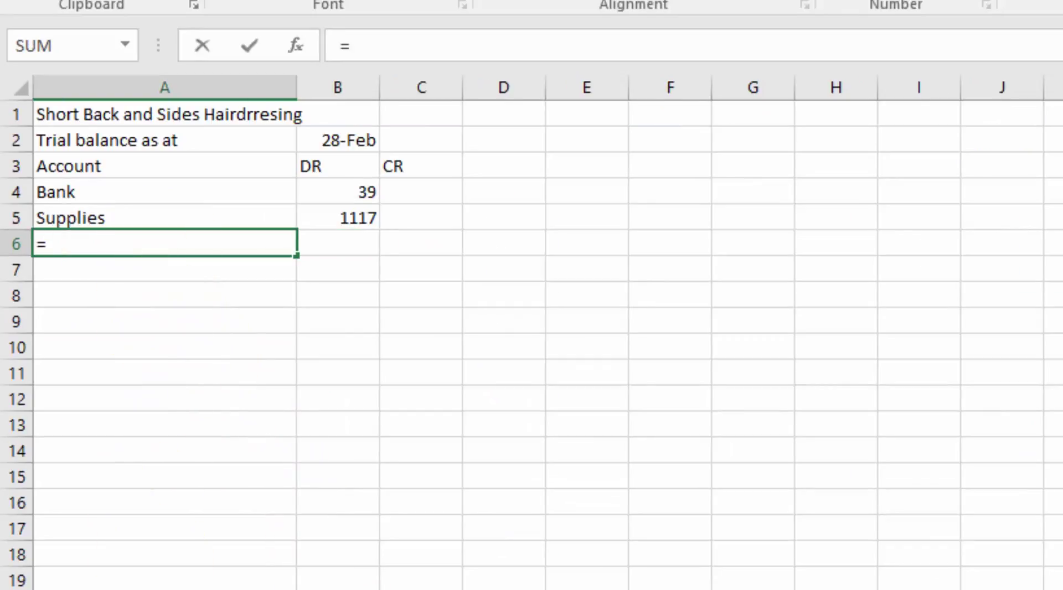
{"action": "key", "text": "ctrl+Page_Up"}
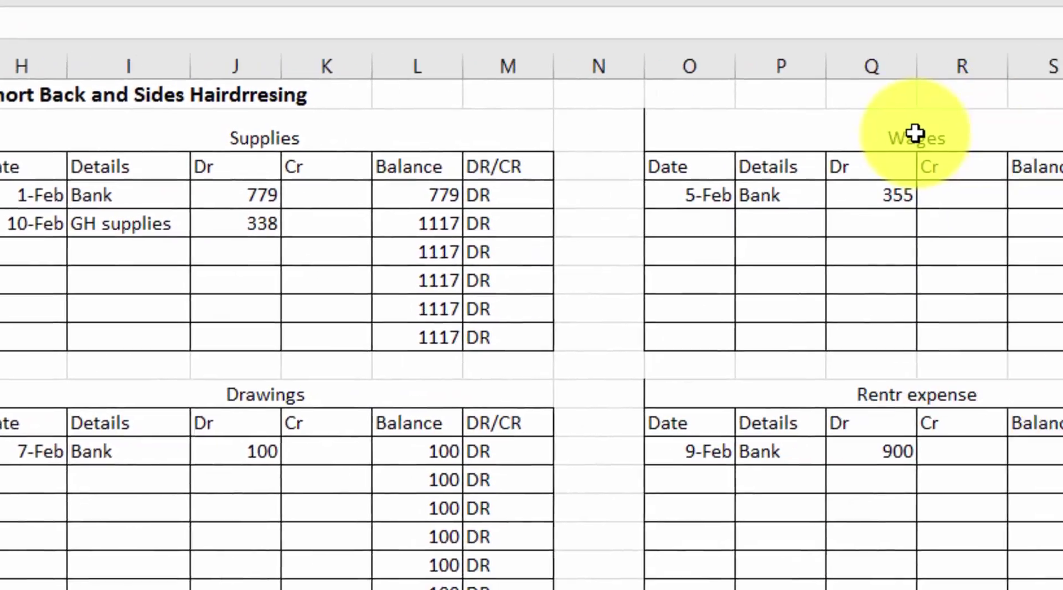
{"action": "left_click", "coordinate": [693, 127]}
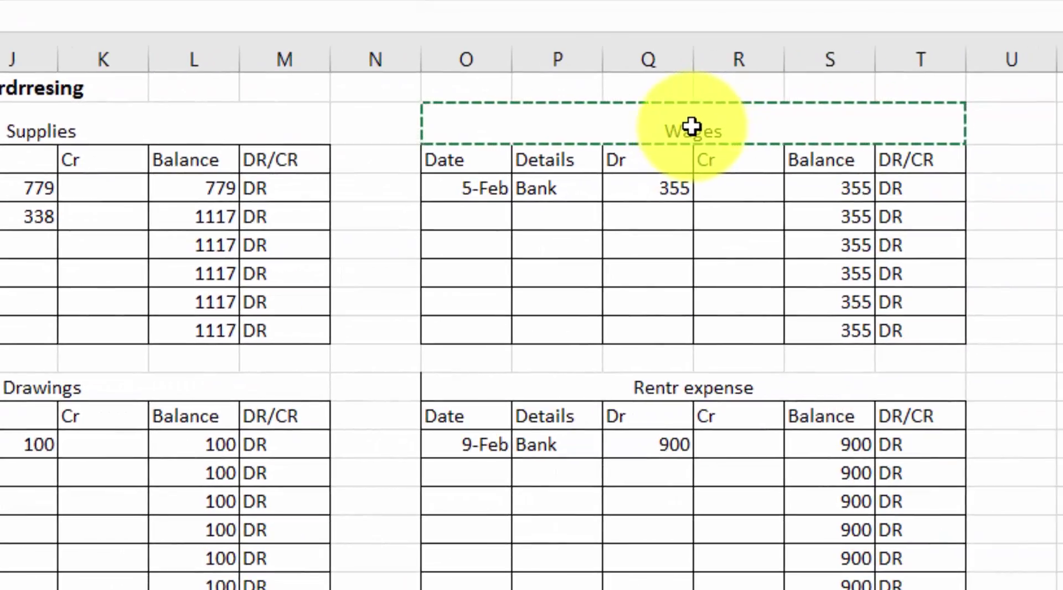
{"action": "key", "text": "Return"}
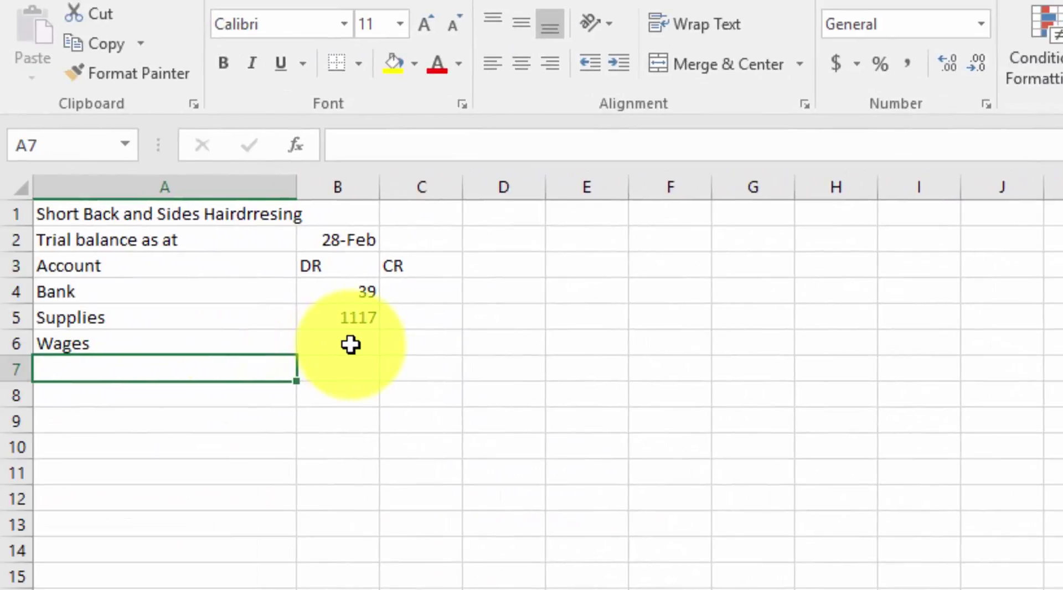
- Link the Wages debit cell B6 to the final Wages balance in S9 of the Ledgers sheet
{"action": "left_click", "coordinate": [351, 345]}
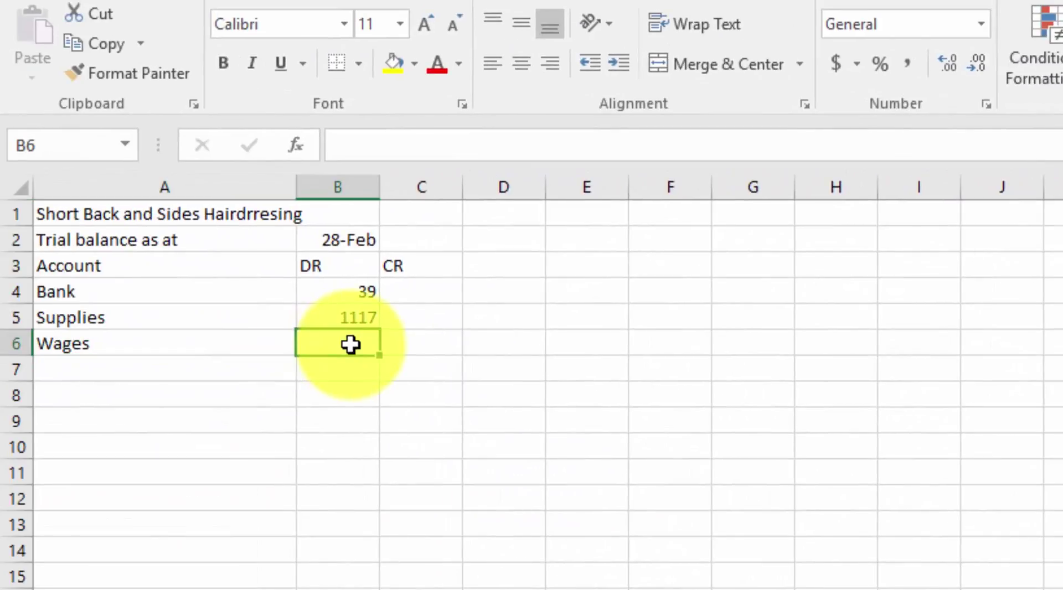
{"action": "type", "text": "="}
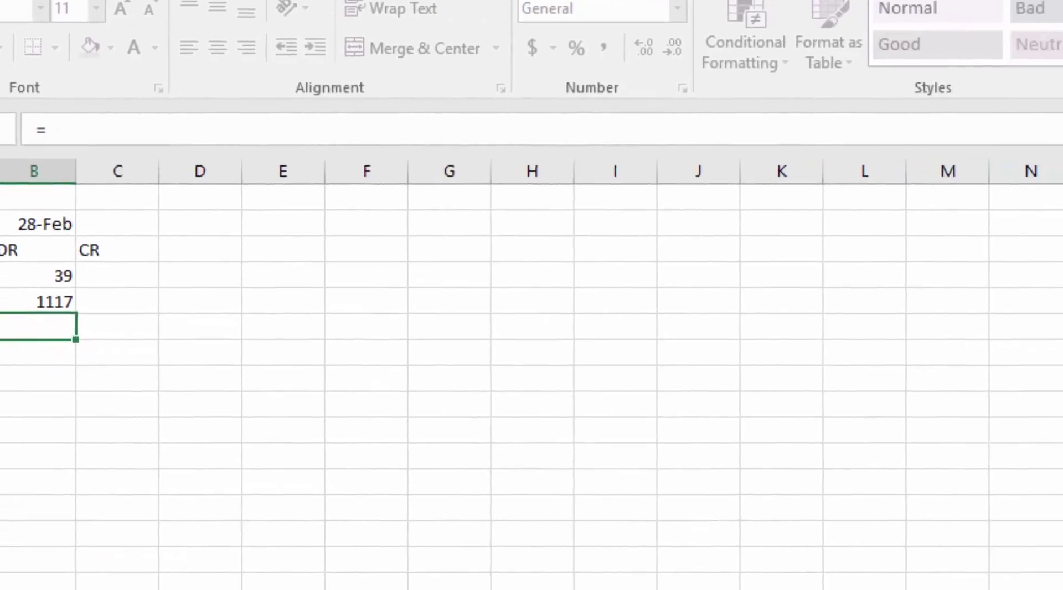
{"action": "left_click", "coordinate": [193, 587]}
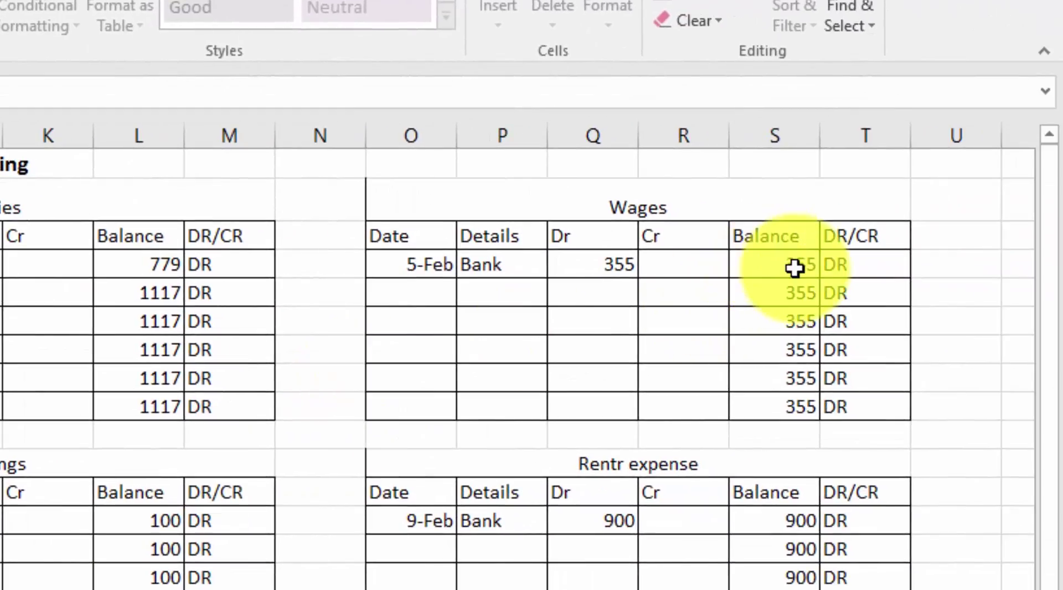
{"action": "left_click", "coordinate": [803, 413]}
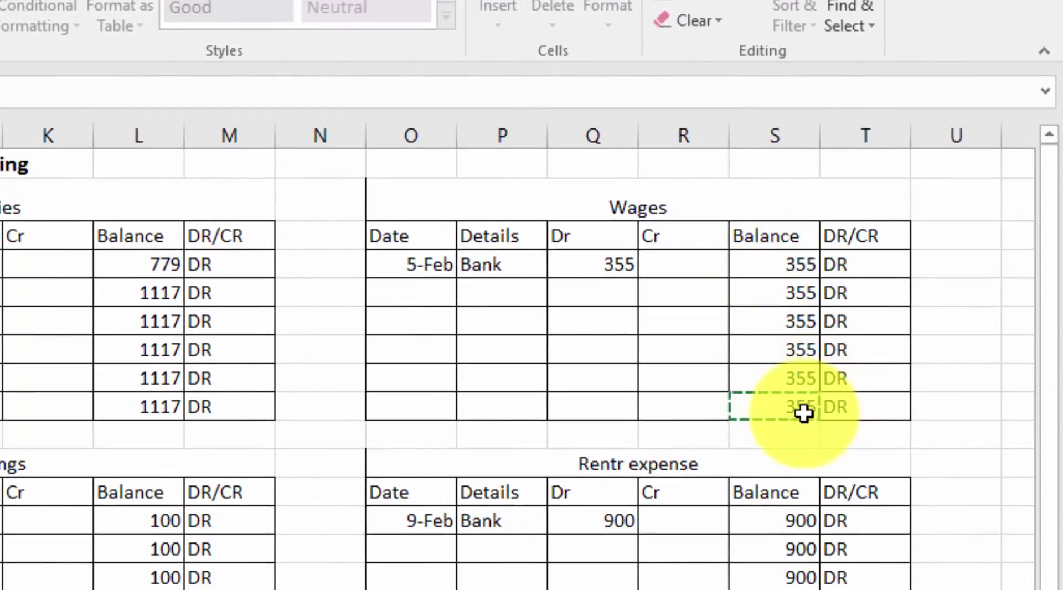
{"action": "key", "text": "Return"}
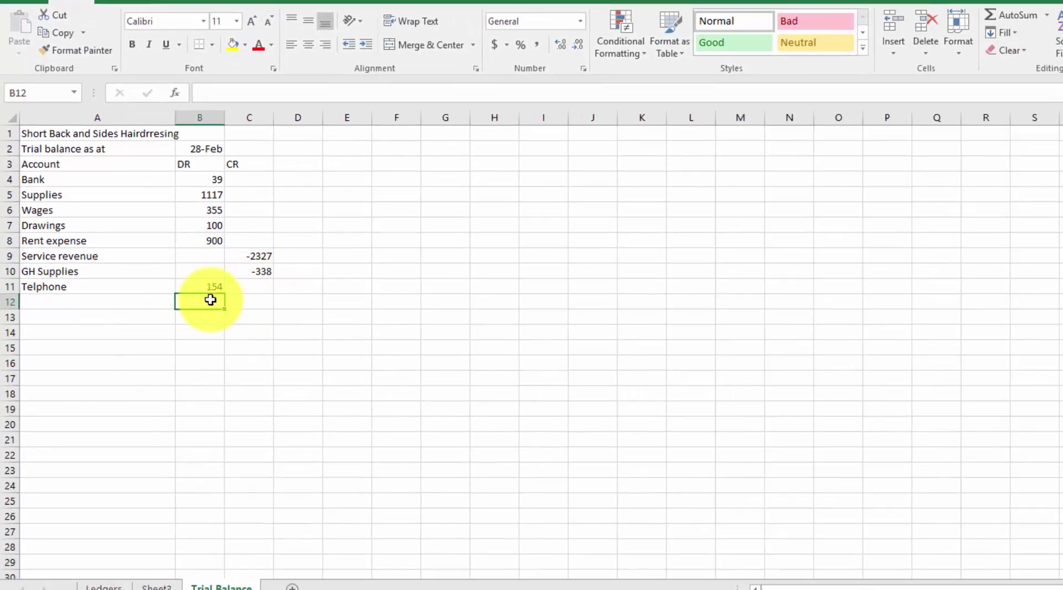
- Total the debit column in B12 with =SUM(B4:B11) and fill the formula across to C12
{"action": "left_click", "coordinate": [1020, 22]}
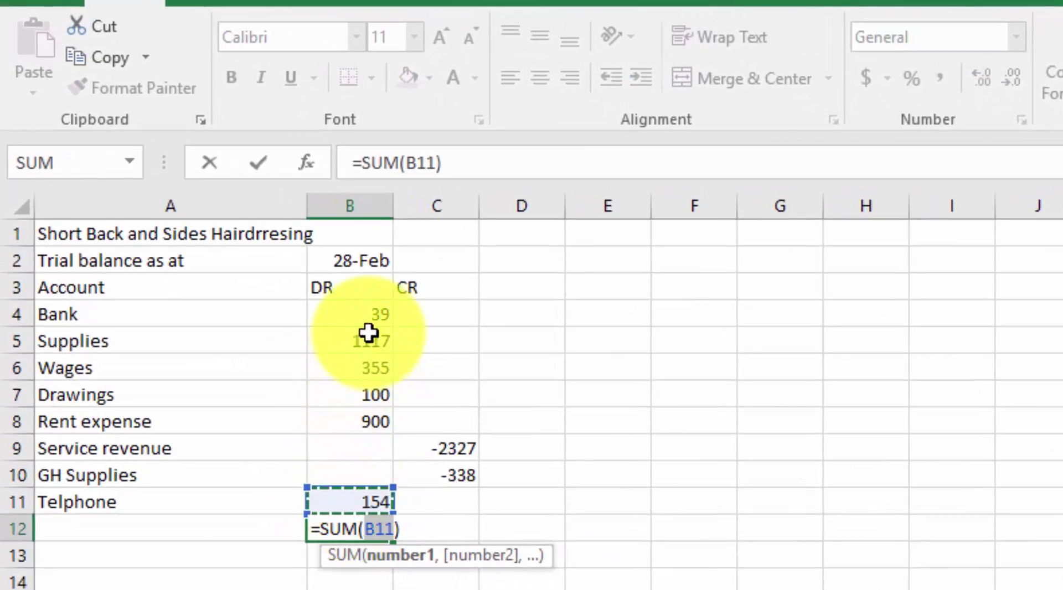
{"action": "left_click_drag", "start_coordinate": [371, 314], "coordinate": [349, 495]}
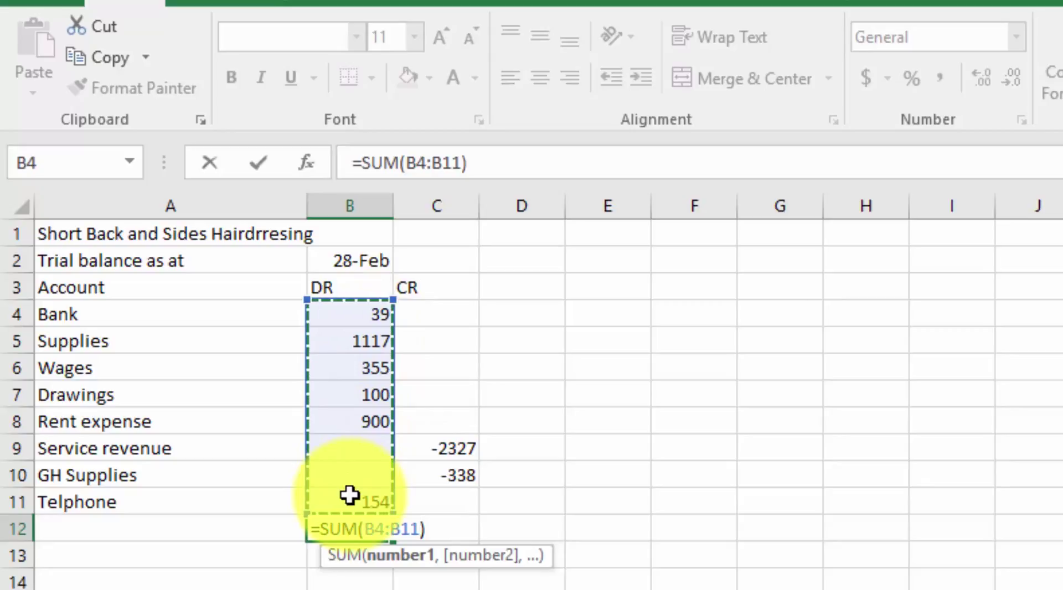
{"action": "key", "text": "Return"}
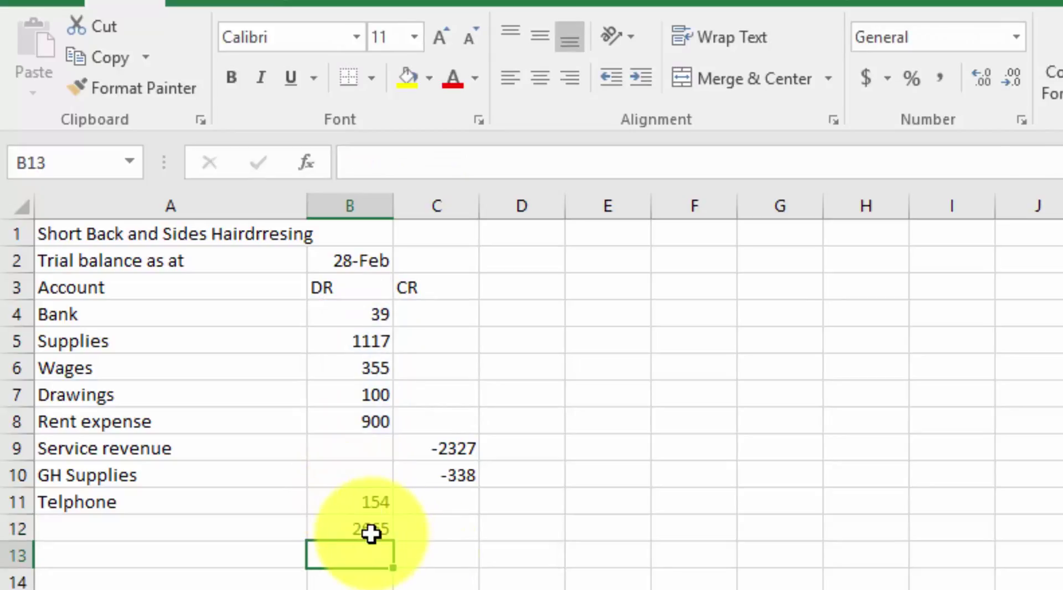
{"action": "left_click", "coordinate": [371, 532]}
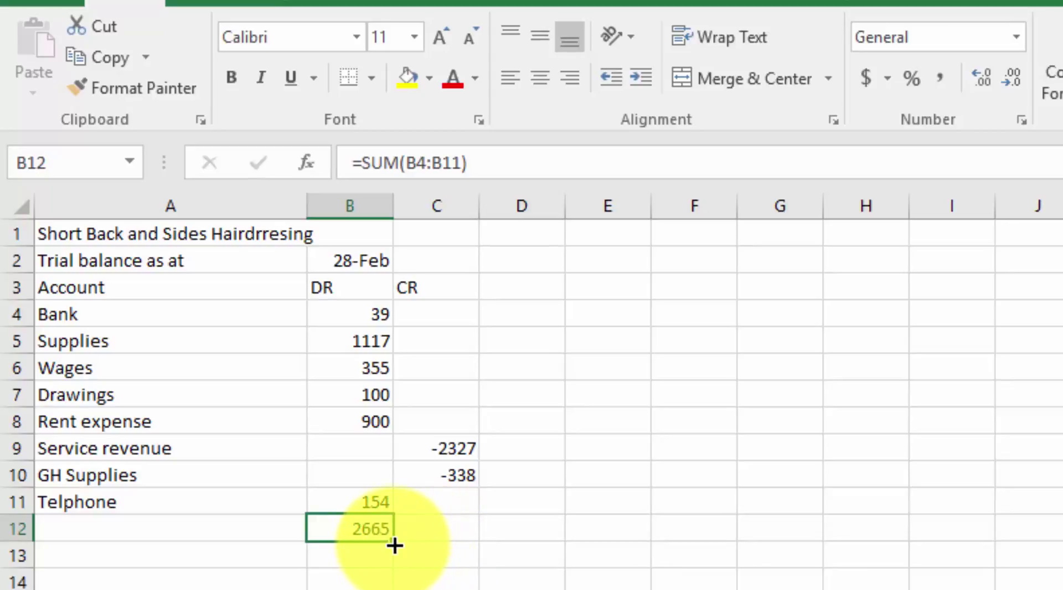
{"action": "left_click_drag", "start_coordinate": [394, 542], "coordinate": [471, 546]}
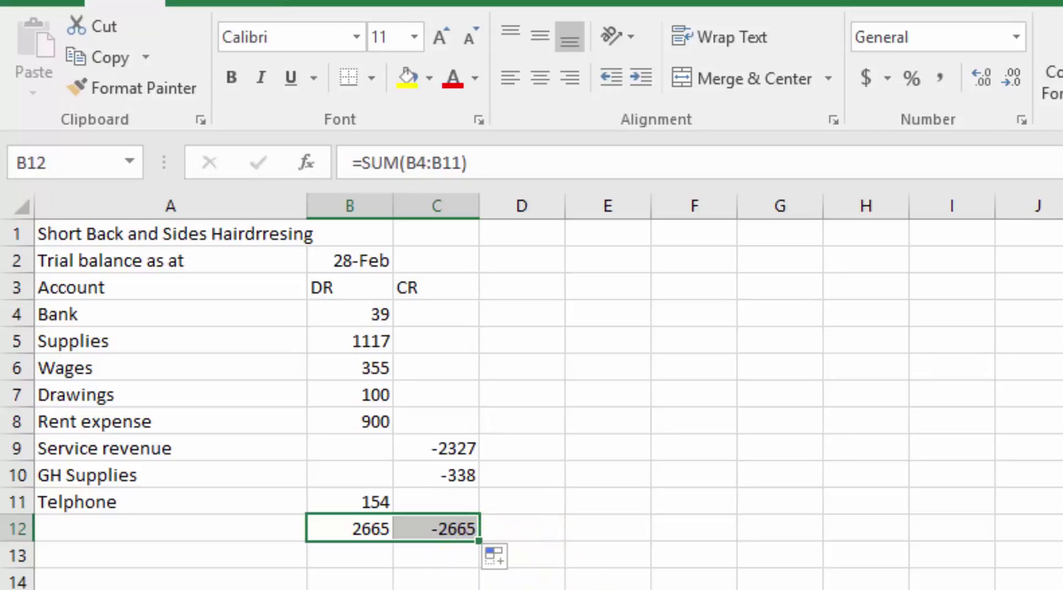
- Apply a top and double bottom border to the totals in B12:C12
{"action": "scroll", "coordinate": [532, 391], "scroll_direction": "up", "scroll_amount": 5}
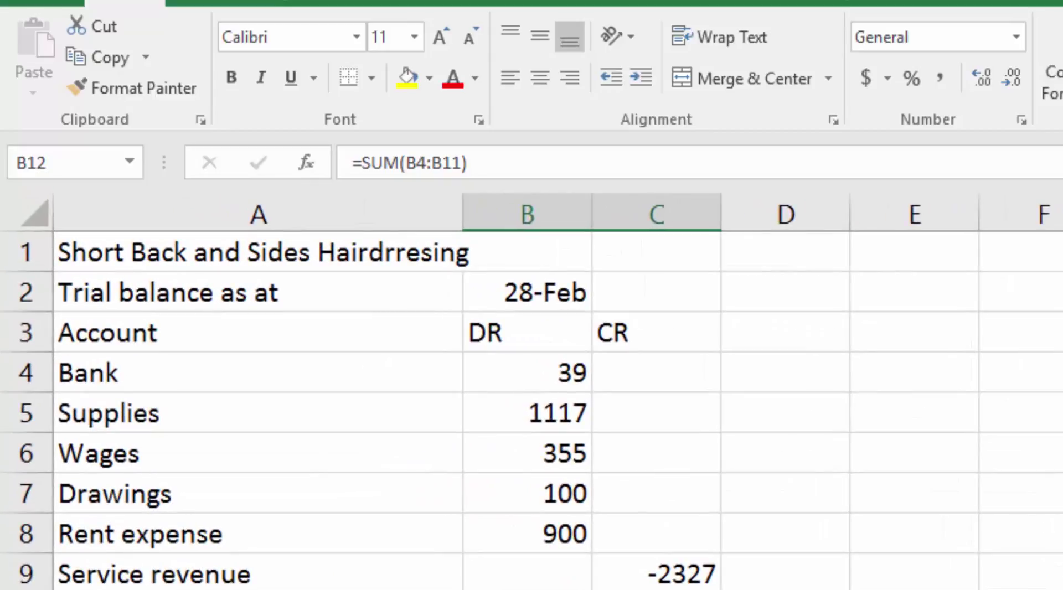
{"action": "left_click", "coordinate": [375, 72]}
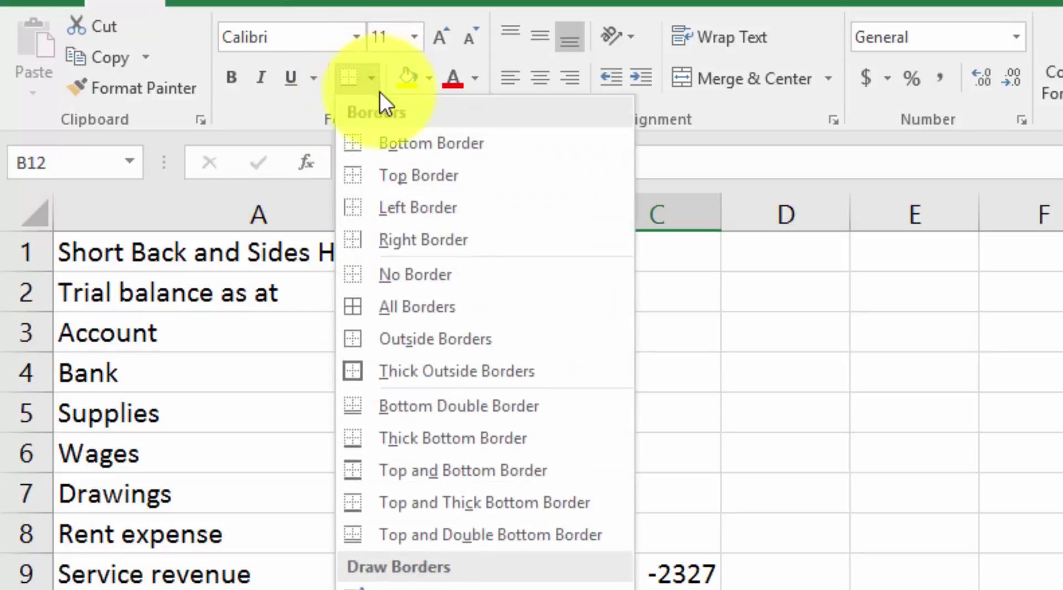
{"action": "left_click", "coordinate": [494, 534]}
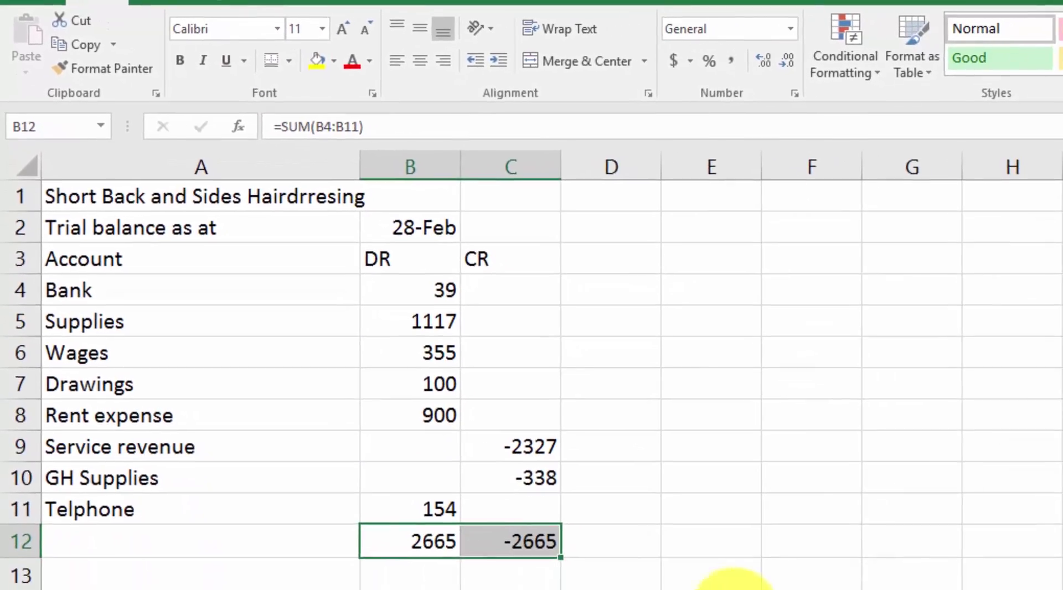
{"action": "left_click", "coordinate": [720, 584]}
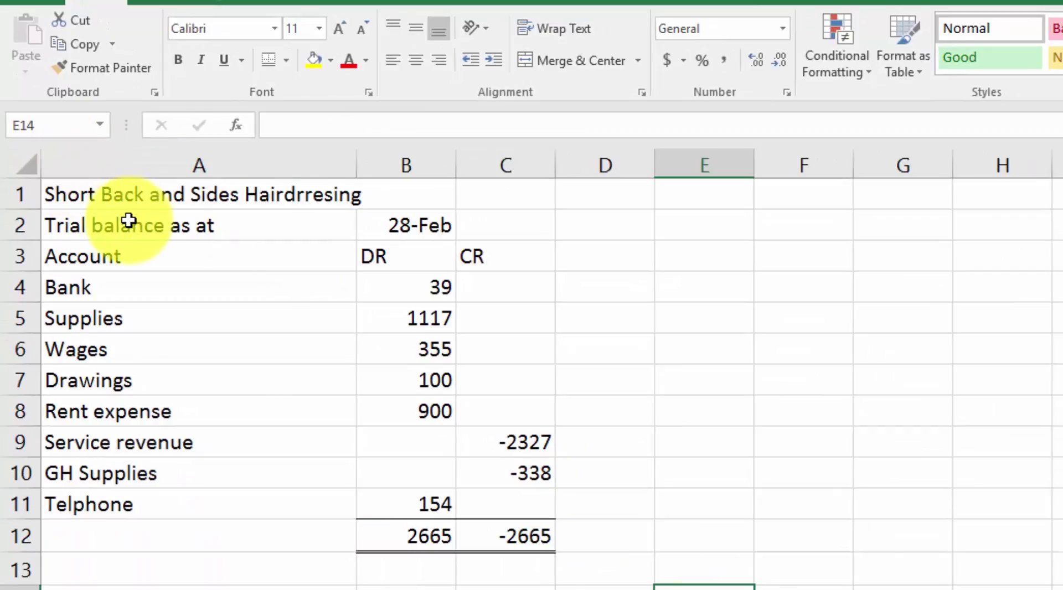
- Add a bottom border beneath the trial balance date heading in A2:C2
{"action": "left_click_drag", "start_coordinate": [89, 225], "coordinate": [505, 226]}
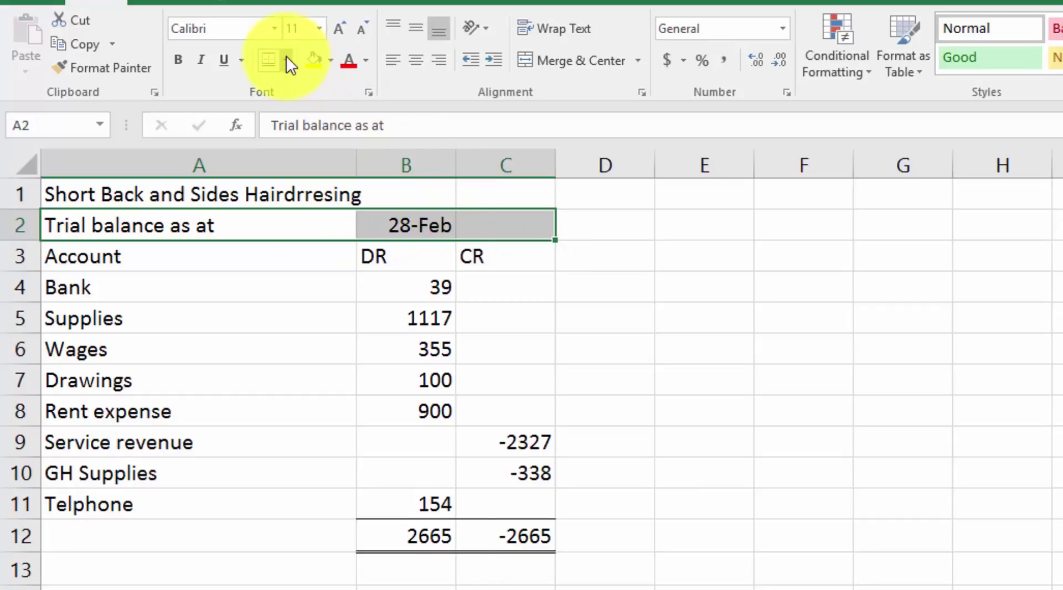
{"action": "left_click", "coordinate": [286, 60]}
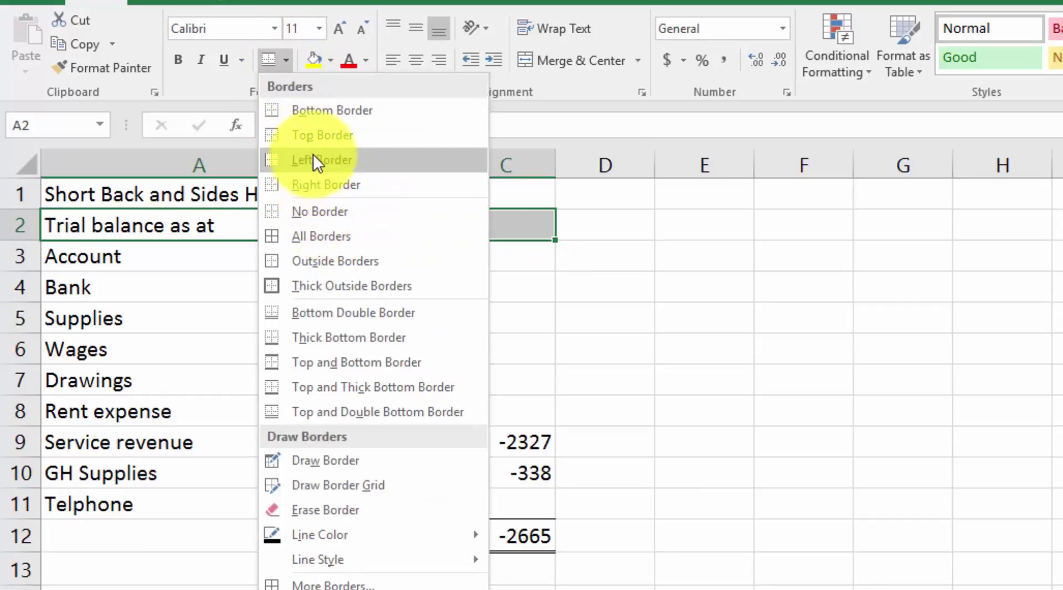
{"action": "left_click", "coordinate": [327, 111]}
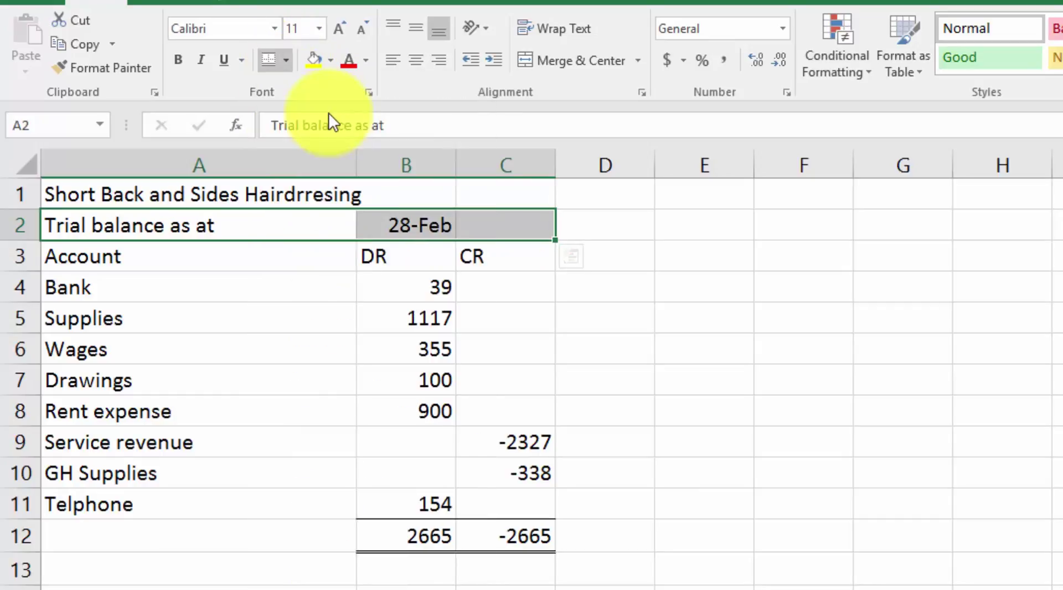
{"action": "left_click", "coordinate": [695, 329]}
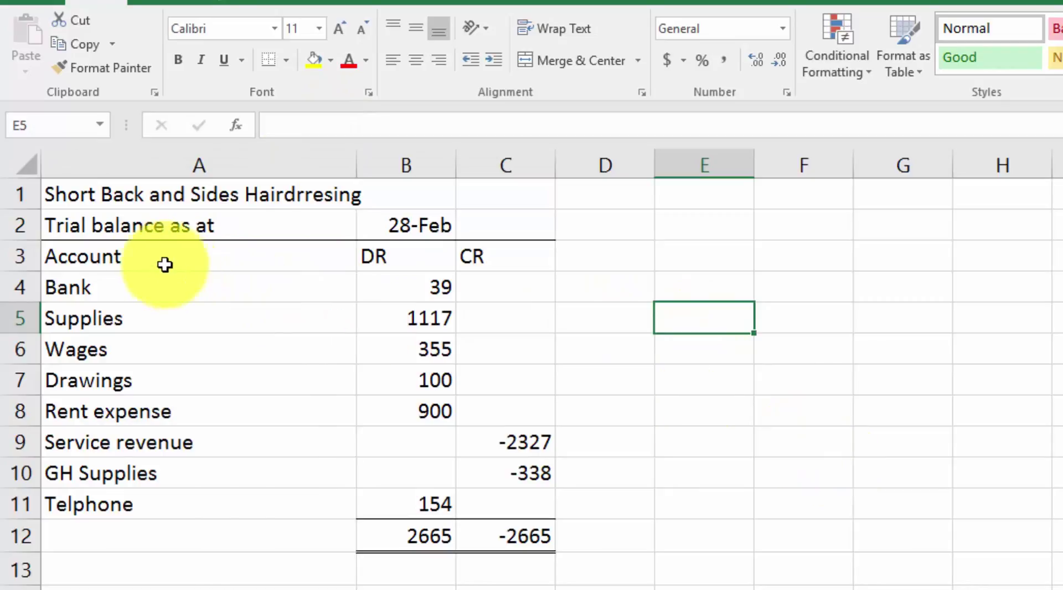